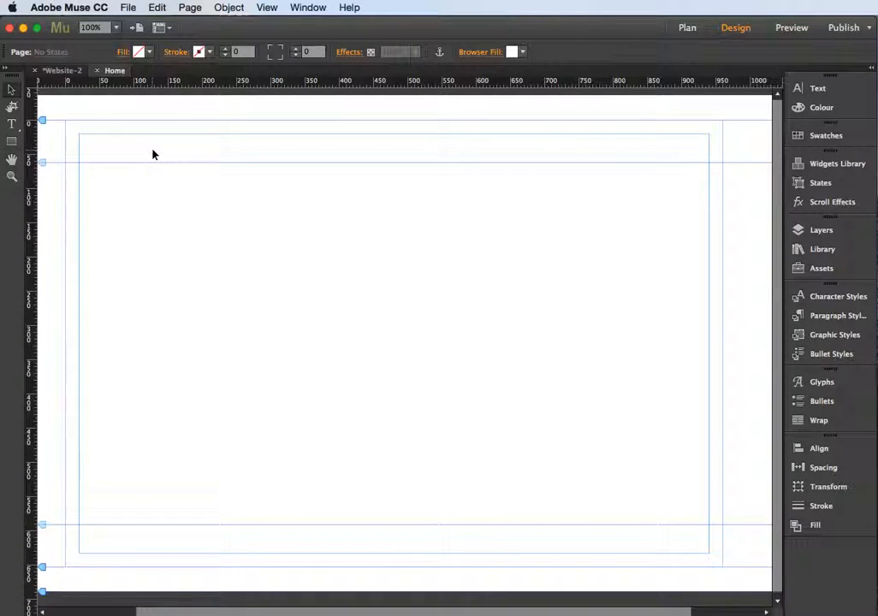
Draw a text frame about 410 px wide and 205 px high near the upper left of the page's content area
{"action": "left_click", "coordinate": [12, 125]}
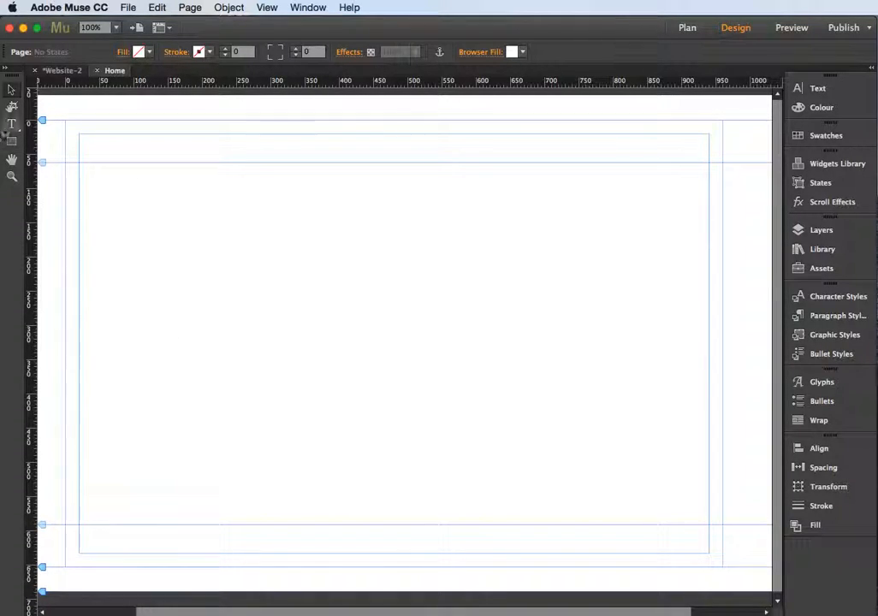
{"action": "left_click_drag", "start_coordinate": [90, 176], "coordinate": [373, 318]}
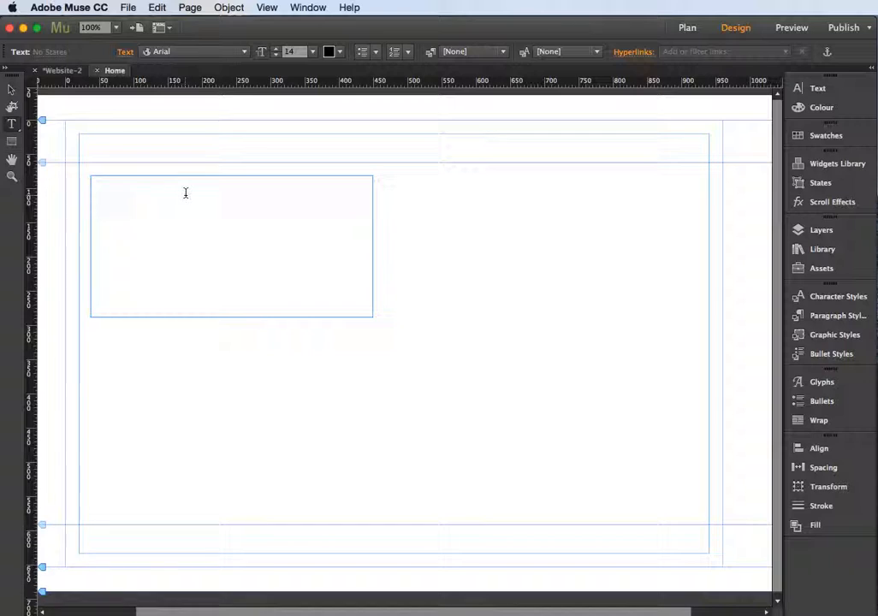
{"action": "type", "text": "fhjwejf"}
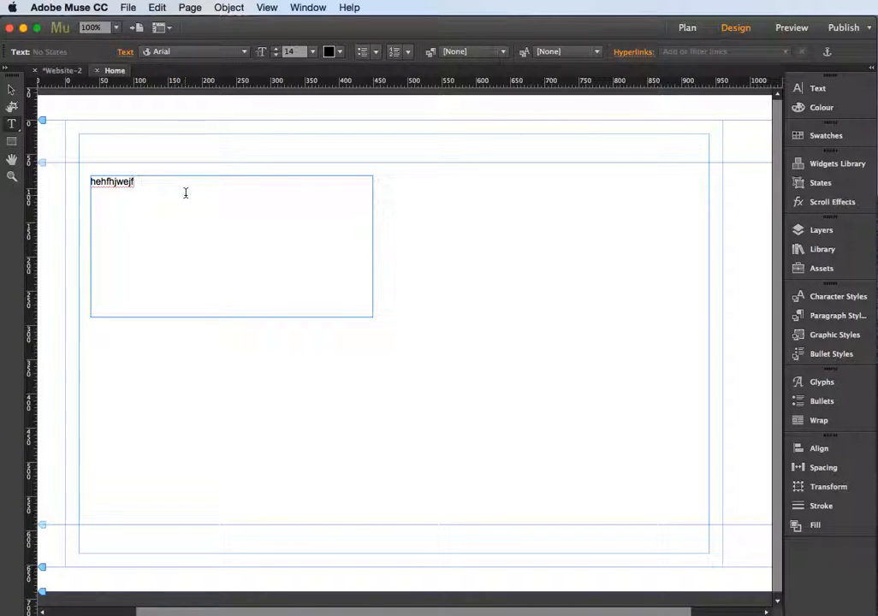
{"action": "key", "text": "BackSpace"}
{"action": "key", "text": "BackSpace"}
{"action": "key", "text": "BackSpace"}
{"action": "key", "text": "BackSpace"}
{"action": "key", "text": "BackSpace"}
{"action": "key", "text": "BackSpace"}
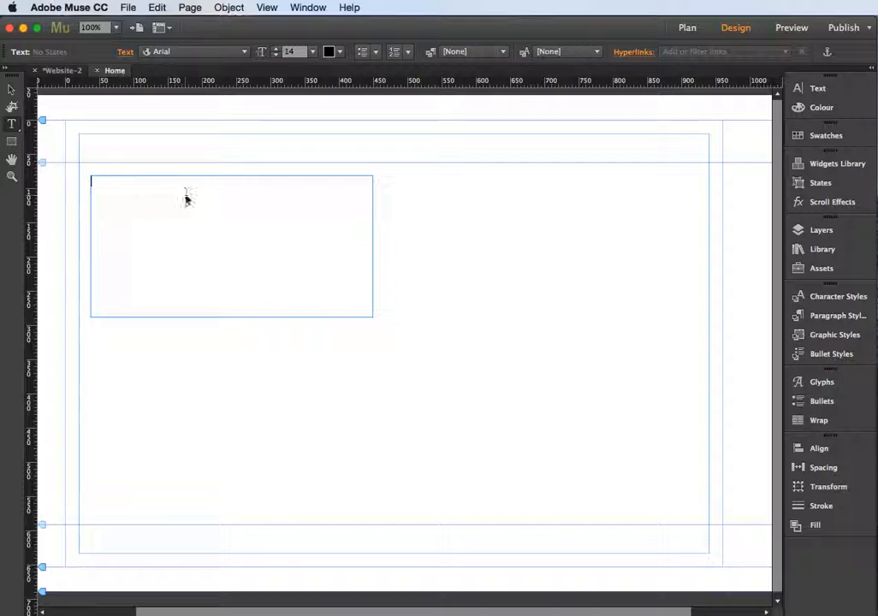
Paste the copied wolf article with its heading "Discover the Wonders of the Natural World" into the frame and narrow the frame slightly
{"action": "key", "text": "super+v"}
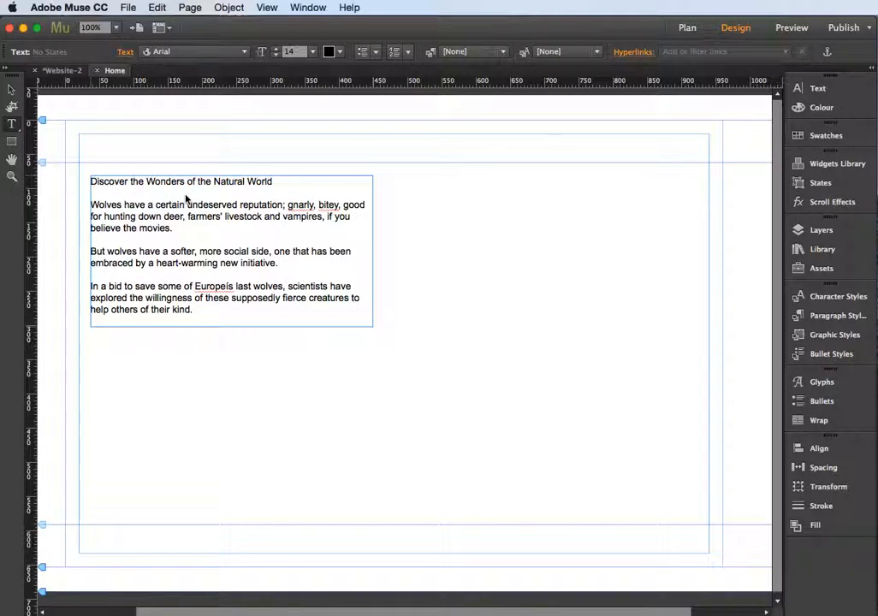
{"action": "left_click", "coordinate": [11, 89]}
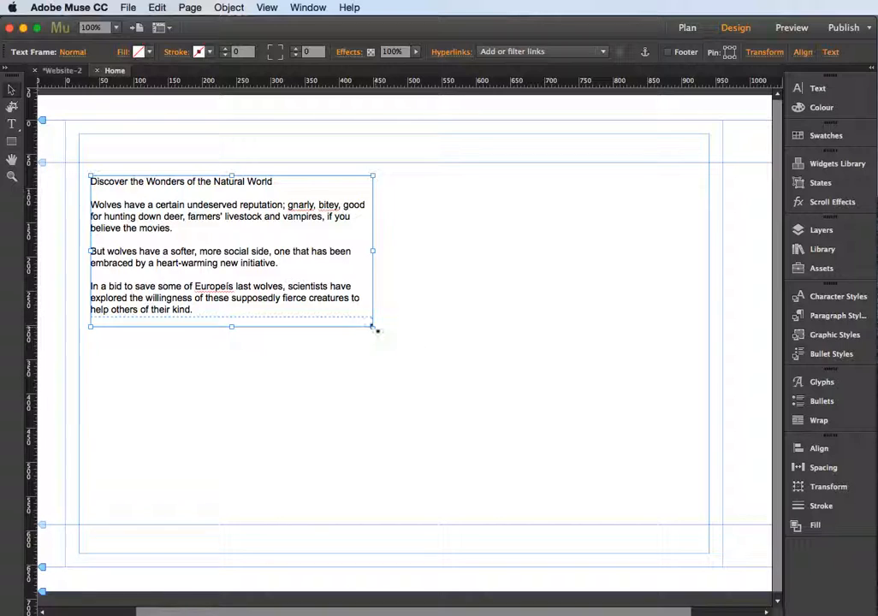
{"action": "mouse_move", "coordinate": [374, 328]}
{"action": "left_mouse_down"}
{"action": "mouse_move", "coordinate": [445, 307]}
{"action": "mouse_move", "coordinate": [537, 300]}
{"action": "mouse_move", "coordinate": [395, 307]}
{"action": "mouse_move", "coordinate": [316, 355]}
{"action": "mouse_move", "coordinate": [272, 360]}
{"action": "mouse_move", "coordinate": [273, 370]}
{"action": "mouse_move", "coordinate": [467, 298]}
{"action": "mouse_move", "coordinate": [357, 310]}
{"action": "mouse_move", "coordinate": [298, 296]}
{"action": "mouse_move", "coordinate": [275, 386]}
{"action": "mouse_move", "coordinate": [302, 340]}
{"action": "mouse_move", "coordinate": [345, 298]}
{"action": "mouse_move", "coordinate": [446, 294]}
{"action": "mouse_move", "coordinate": [458, 281]}
{"action": "mouse_move", "coordinate": [394, 308]}
{"action": "mouse_move", "coordinate": [376, 330]}
{"action": "mouse_move", "coordinate": [353, 332]}
{"action": "mouse_move", "coordinate": [373, 330]}
{"action": "left_mouse_up"}
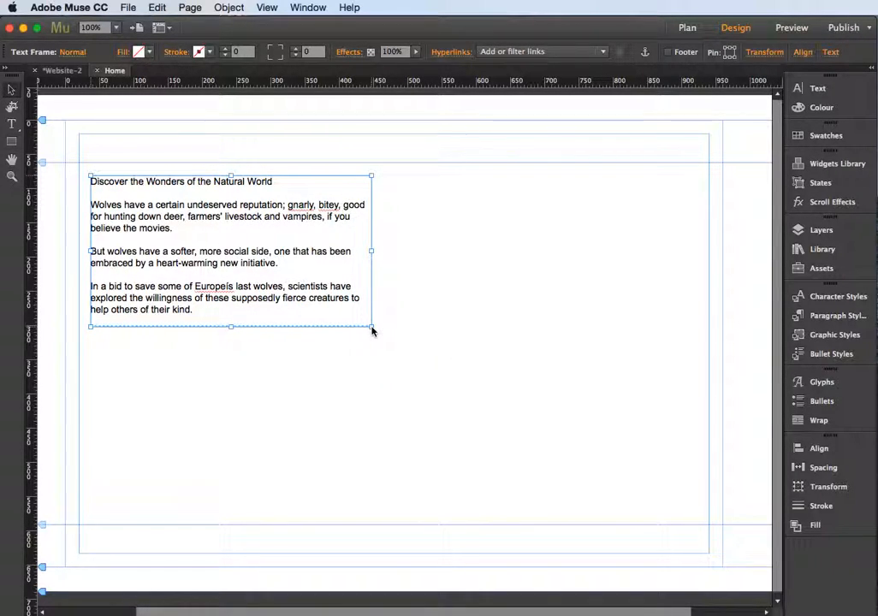
Colour the three body paragraphs below the heading with the 50% Grey swatch
{"action": "left_click", "coordinate": [12, 125]}
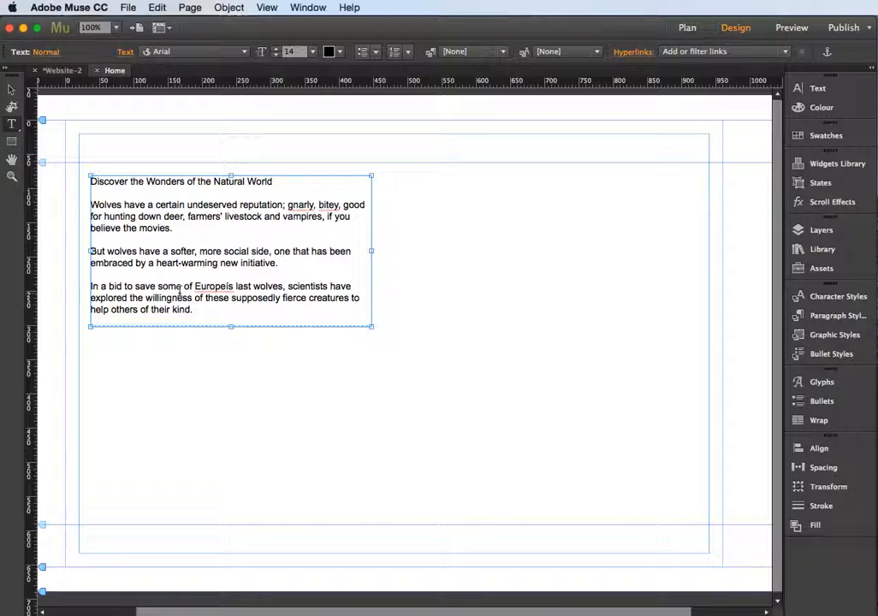
{"action": "left_click_drag", "start_coordinate": [203, 312], "coordinate": [85, 205]}
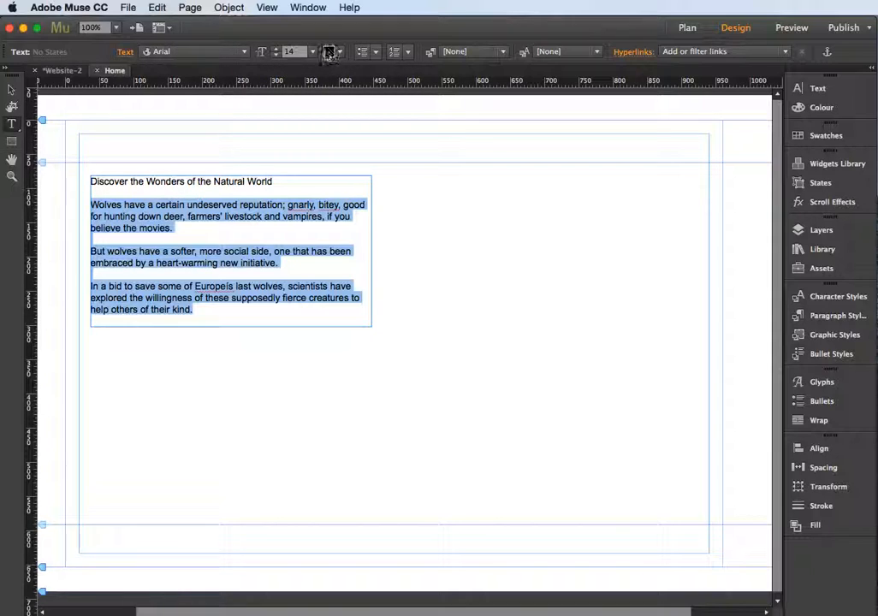
{"action": "left_click", "coordinate": [340, 53]}
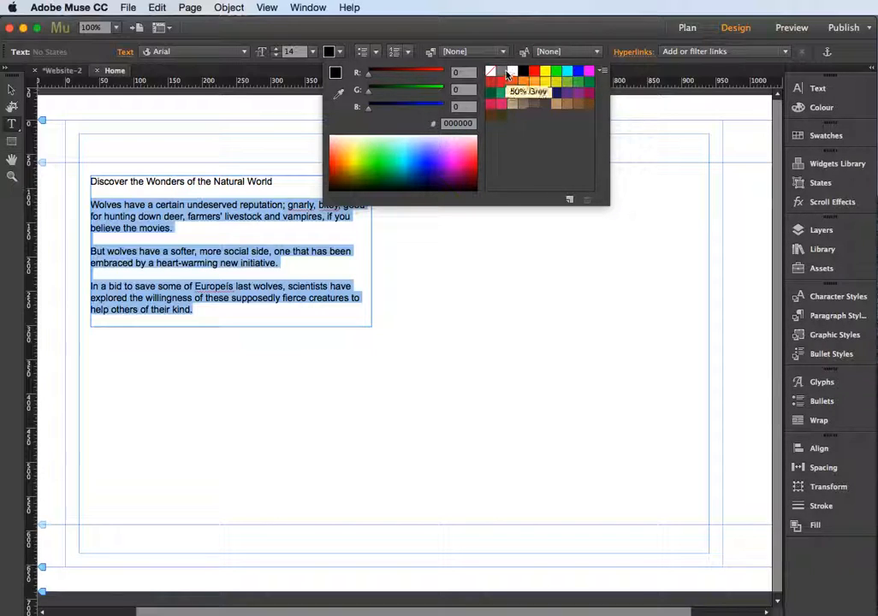
{"action": "left_click", "coordinate": [501, 76]}
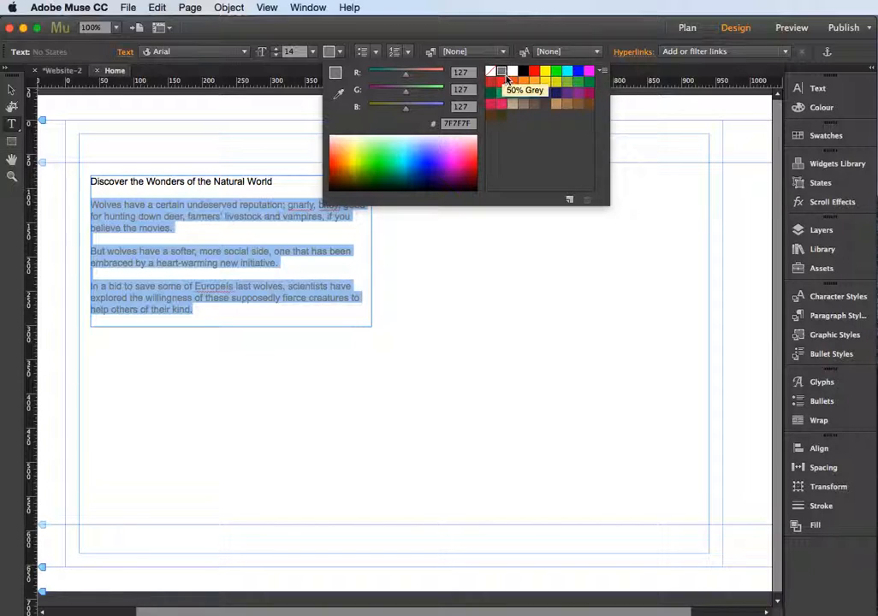
Set the font size of the body paragraphs to 15
{"action": "left_click", "coordinate": [275, 53]}
{"action": "left_click", "coordinate": [275, 53]}
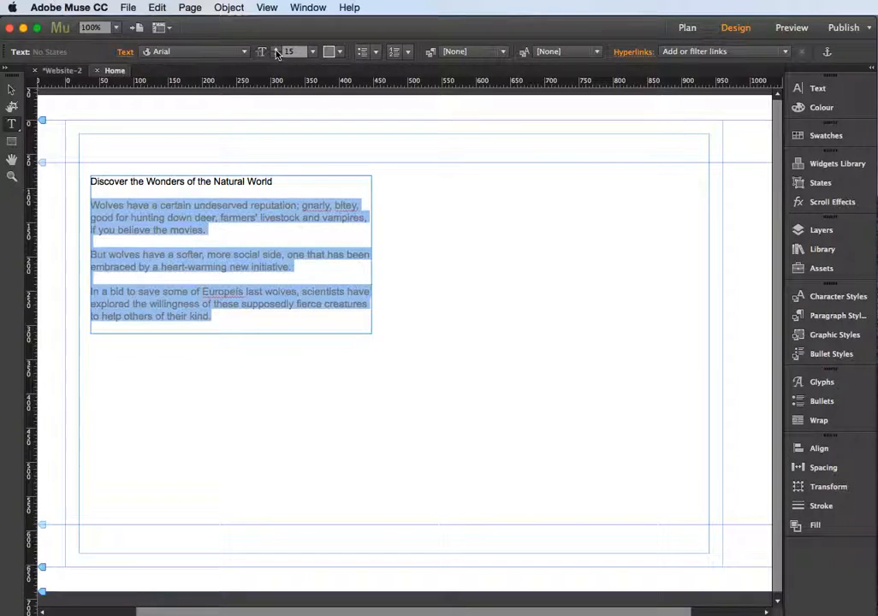
{"action": "left_click", "coordinate": [276, 53]}
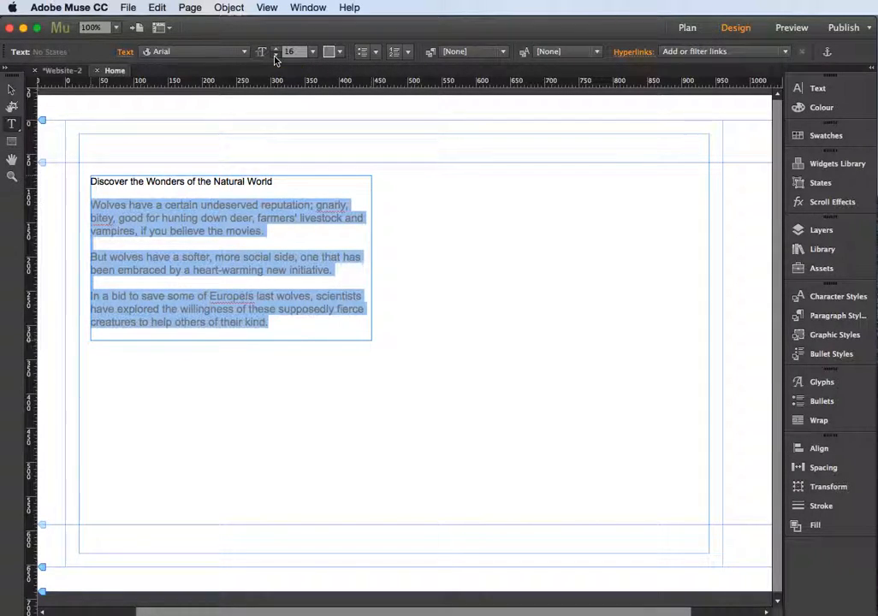
{"action": "left_click", "coordinate": [276, 57]}
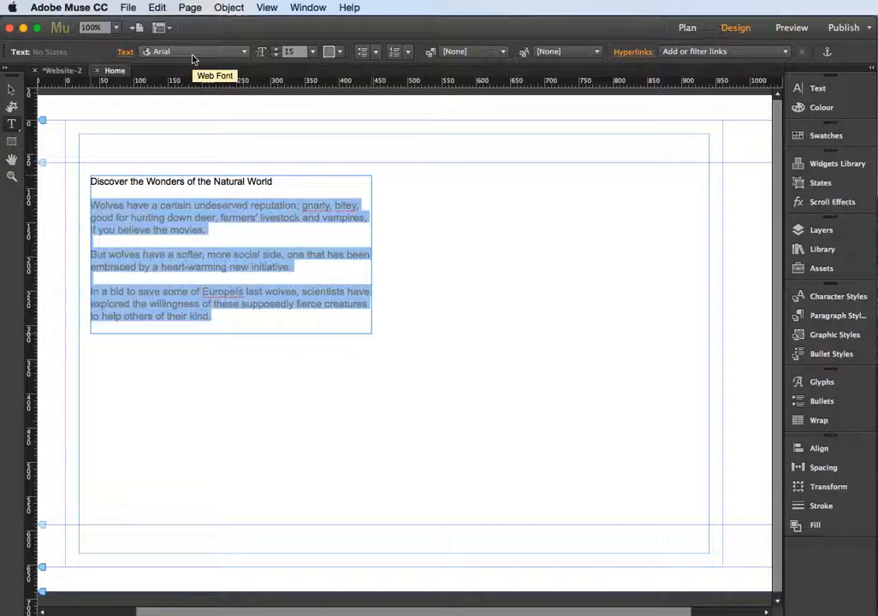
Open the selection for adding web fonts and browse the Adobe Edge Web Fonts
{"action": "left_click", "coordinate": [245, 53]}
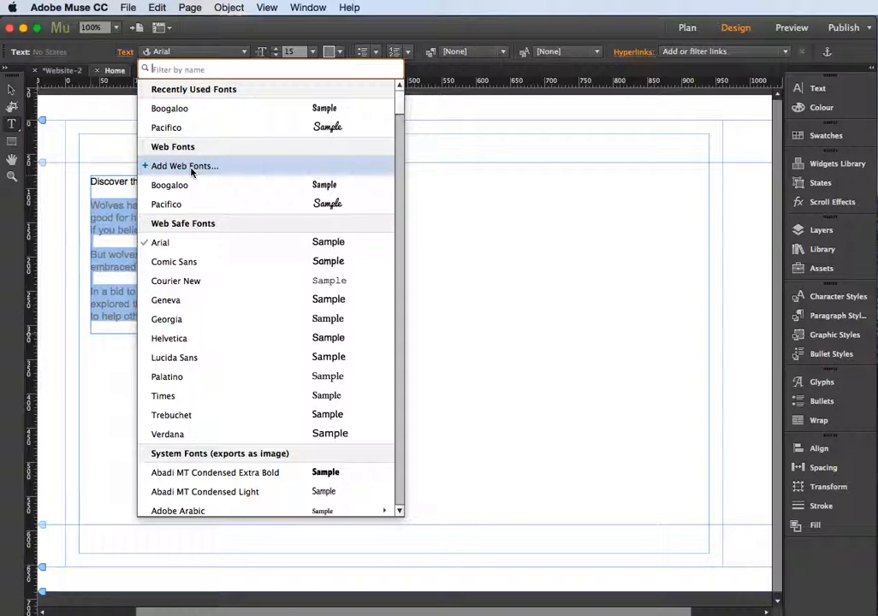
{"action": "left_click", "coordinate": [192, 169]}
{"action": "left_click_drag", "start_coordinate": [572, 172], "coordinate": [306, 109]}
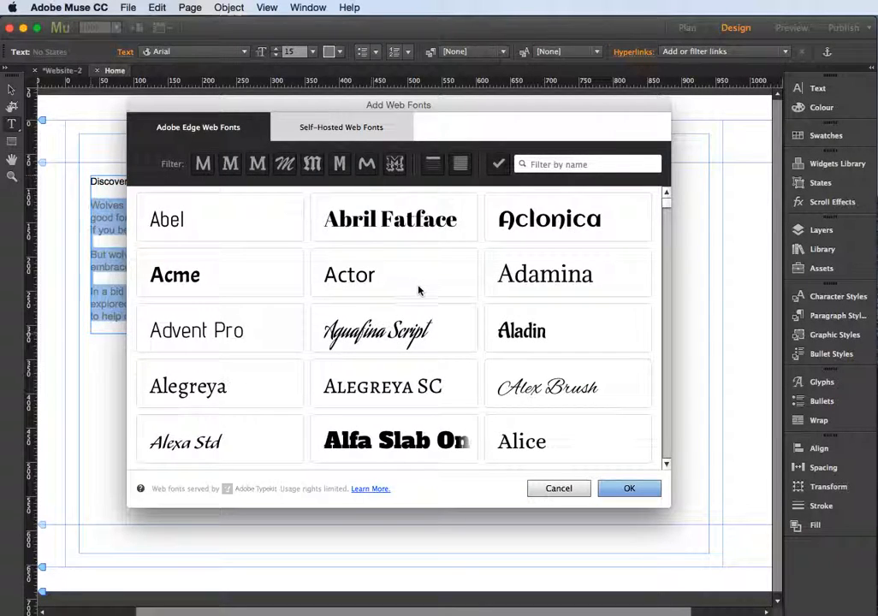
{"action": "scroll", "coordinate": [418, 291], "scroll_direction": "down", "scroll_amount": 10}
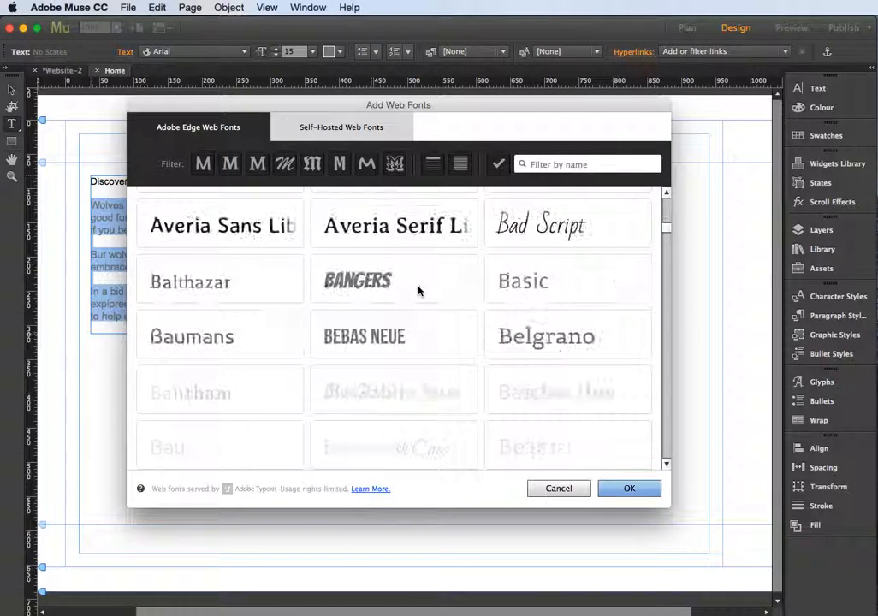
{"action": "scroll", "coordinate": [418, 291], "scroll_direction": "down", "scroll_amount": 8}
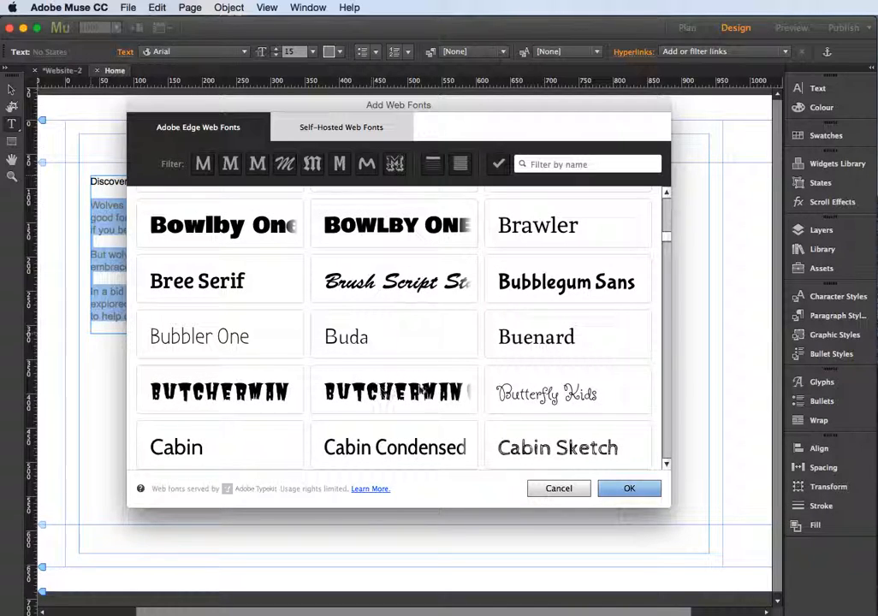
{"action": "scroll", "coordinate": [332, 285], "scroll_direction": "up", "scroll_amount": 10}
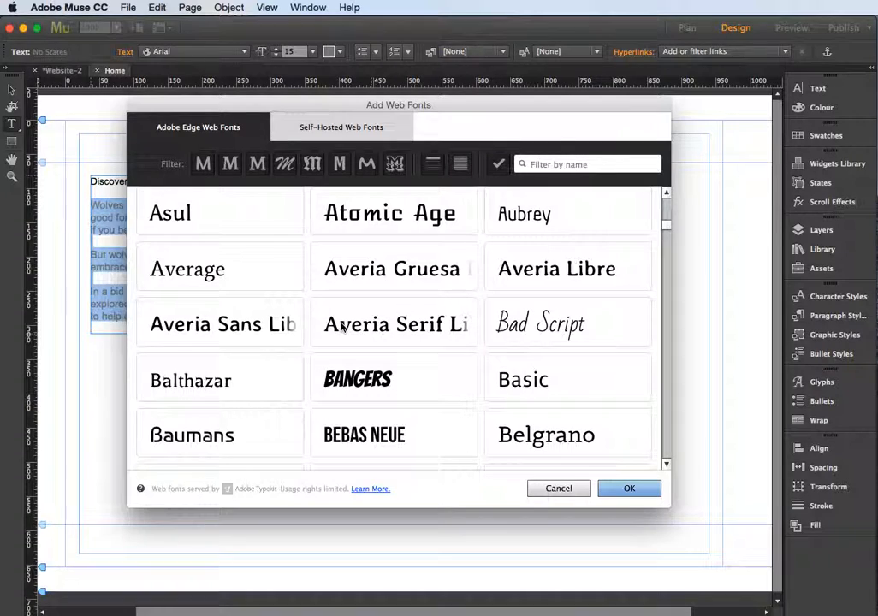
{"action": "scroll", "coordinate": [343, 326], "scroll_direction": "down", "scroll_amount": 5}
{"action": "scroll", "coordinate": [345, 325], "scroll_direction": "up", "scroll_amount": 15}
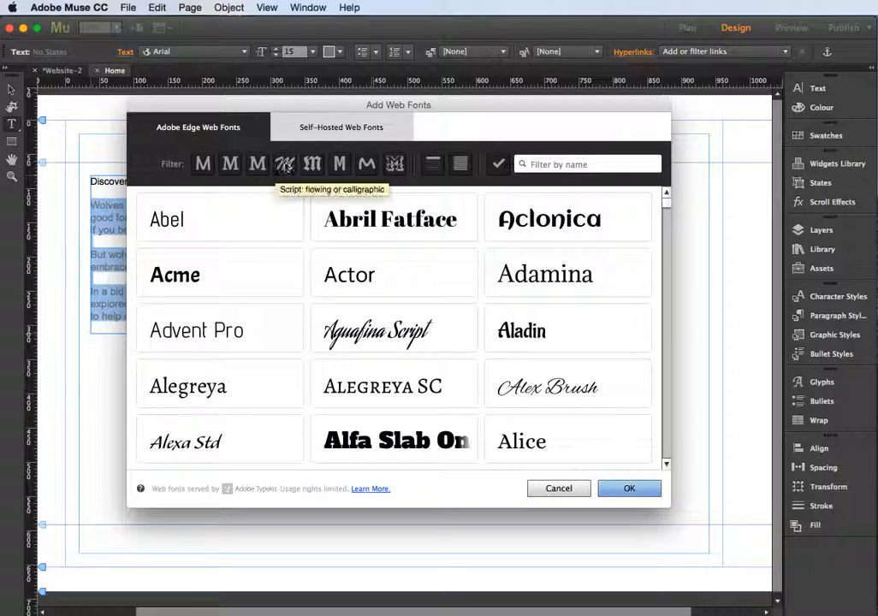
Filter the web fonts by script style, by heading recommendation and by paragraph recommendation, clearing each filter after viewing
{"action": "left_click", "coordinate": [287, 165]}
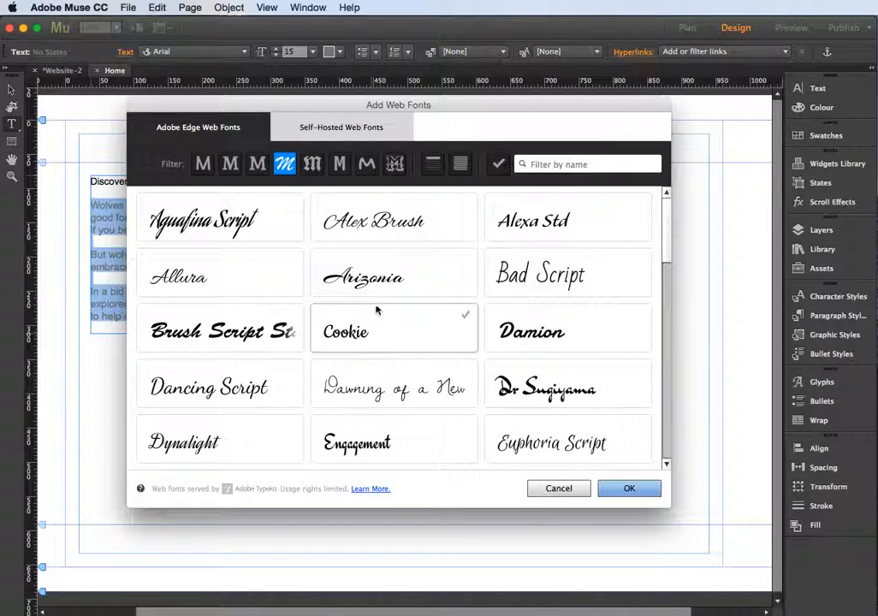
{"action": "left_click", "coordinate": [285, 165]}
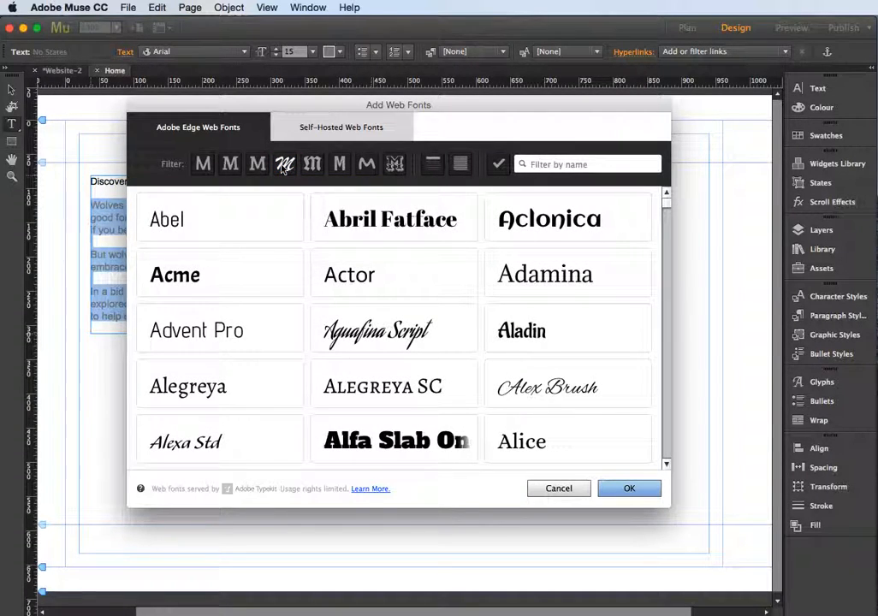
{"action": "left_click", "coordinate": [433, 166]}
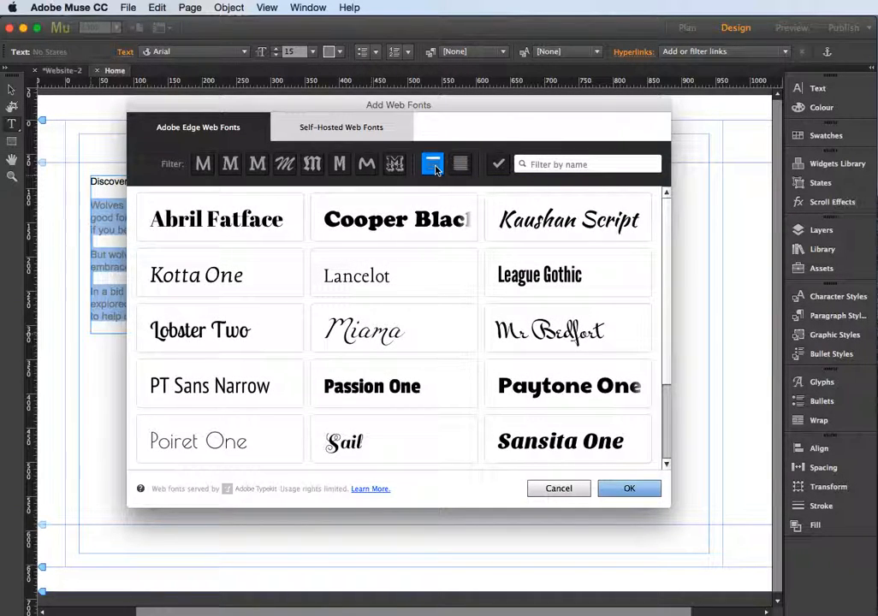
{"action": "left_click", "coordinate": [435, 167]}
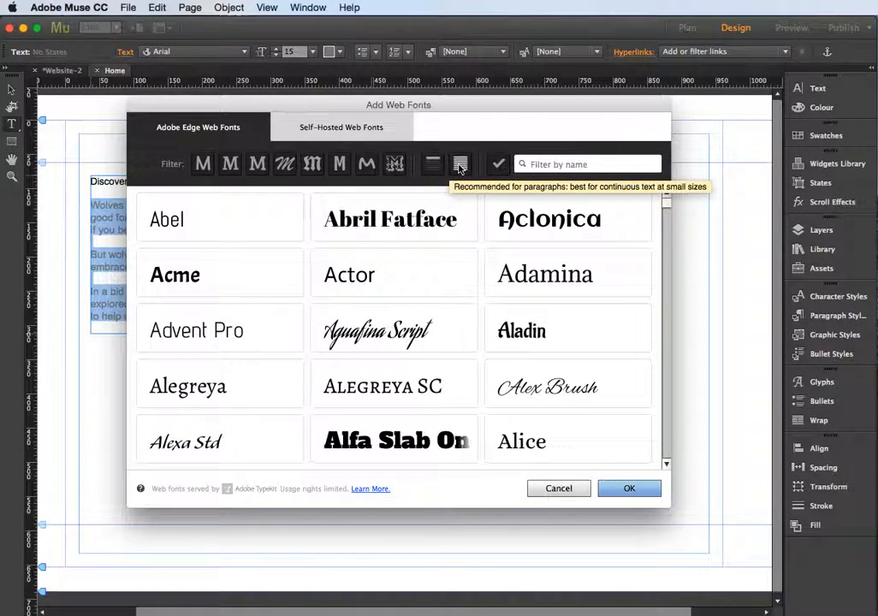
{"action": "left_click", "coordinate": [459, 166]}
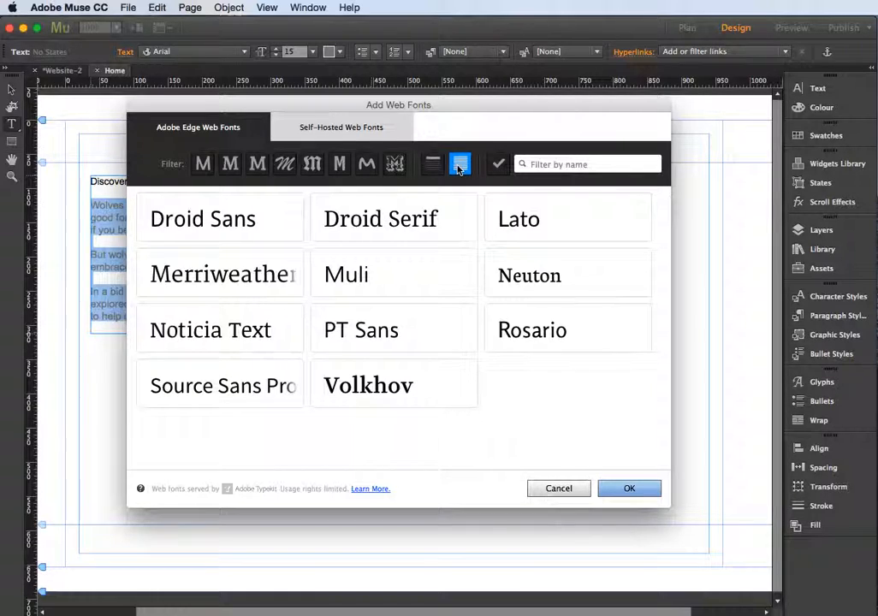
{"action": "left_click", "coordinate": [460, 166]}
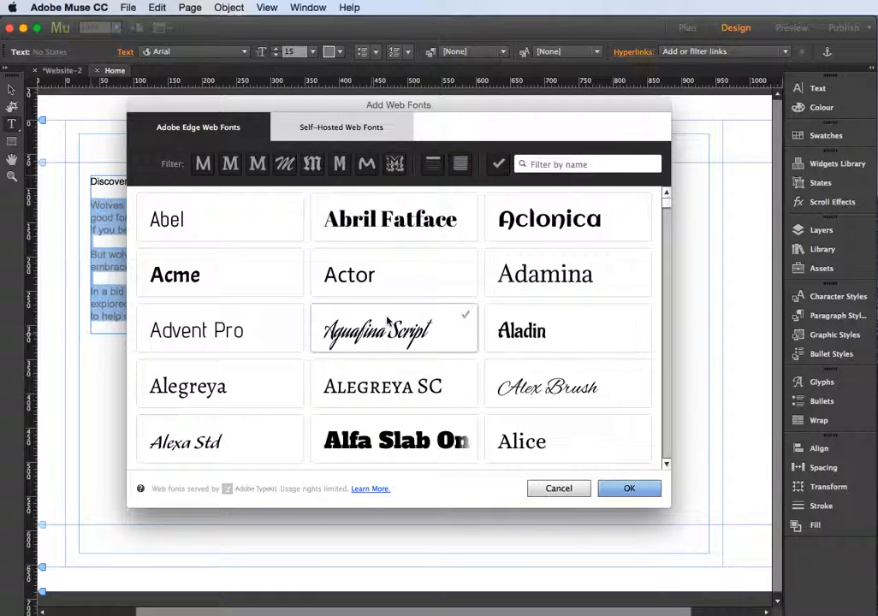
Add the Aladin font family to the available web fonts and dismiss the notification
{"action": "scroll", "coordinate": [386, 321], "scroll_direction": "down", "scroll_amount": 5}
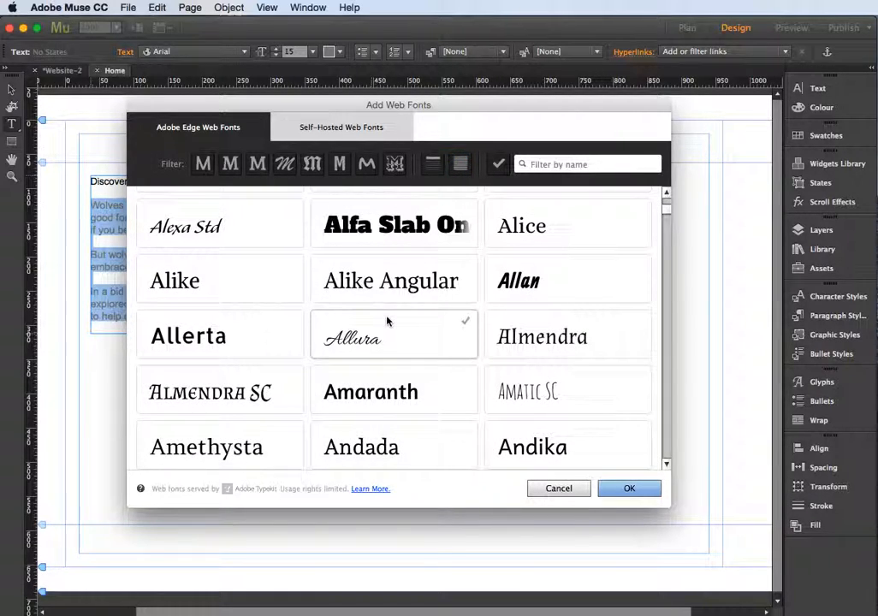
{"action": "scroll", "coordinate": [387, 321], "scroll_direction": "up", "scroll_amount": 3}
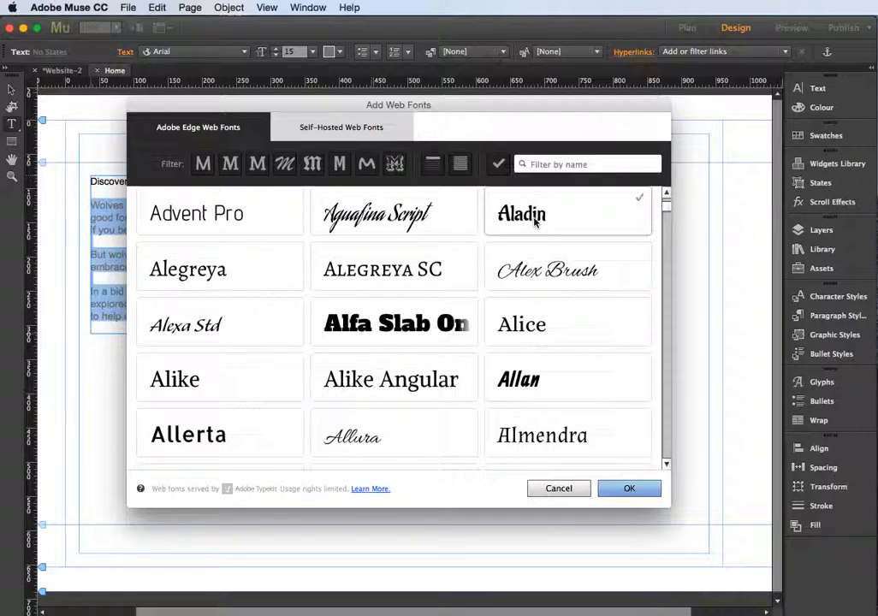
{"action": "left_click", "coordinate": [647, 493]}
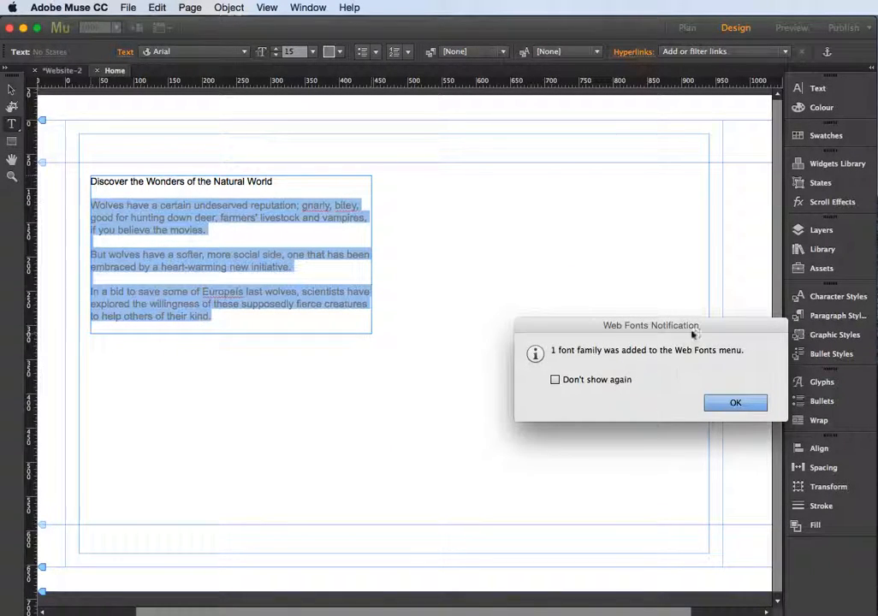
{"action": "left_click_drag", "start_coordinate": [690, 326], "coordinate": [566, 201]}
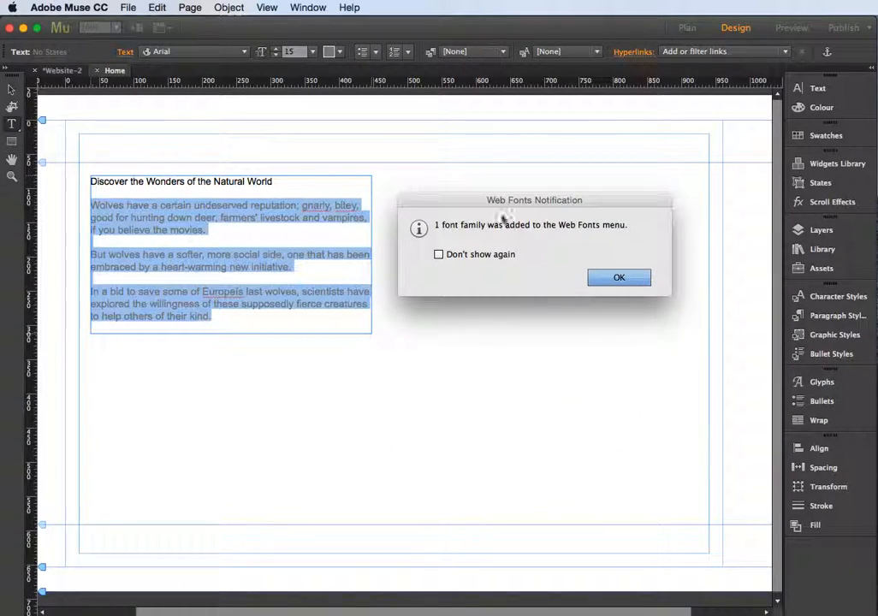
{"action": "left_click", "coordinate": [619, 282]}
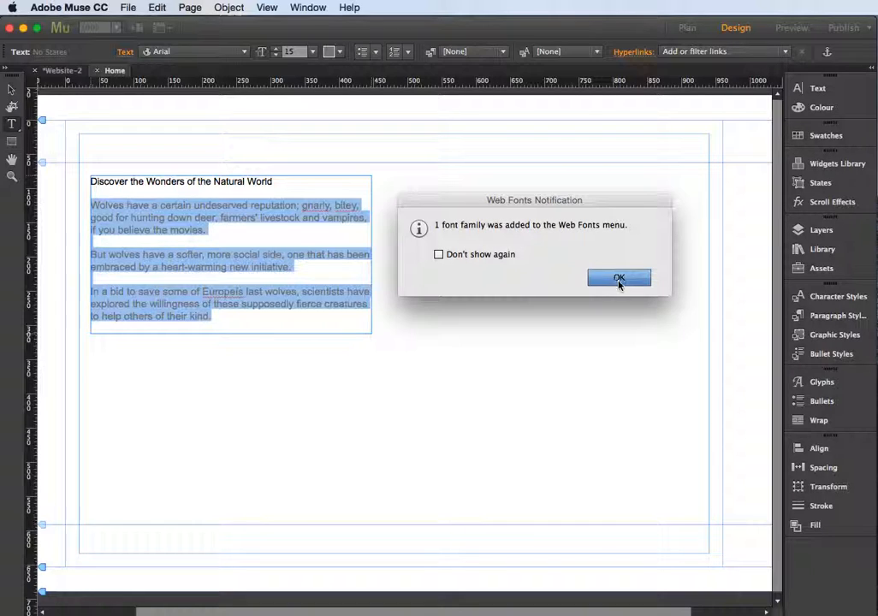
Apply the Aladin web font to the body paragraphs and set their size to 17
{"action": "left_click", "coordinate": [244, 52]}
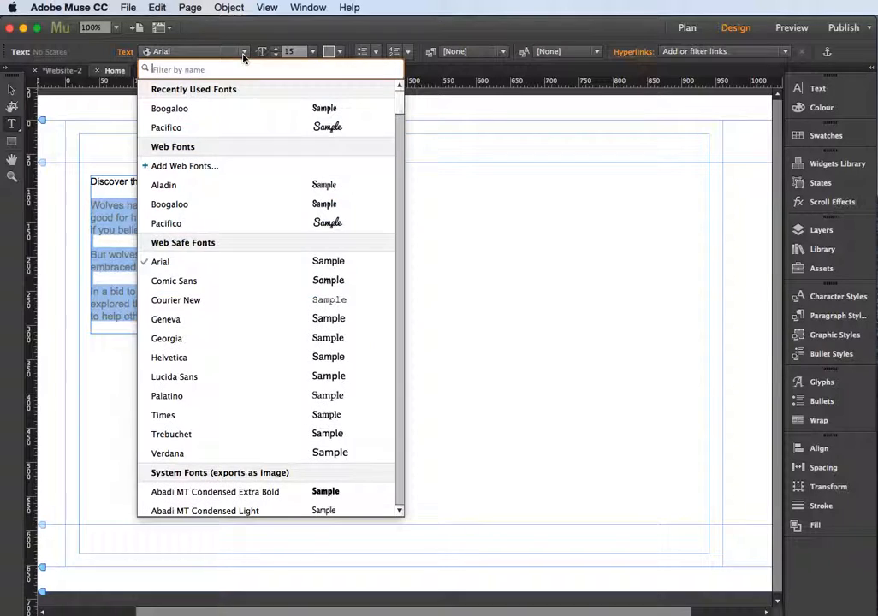
{"action": "left_click", "coordinate": [224, 188]}
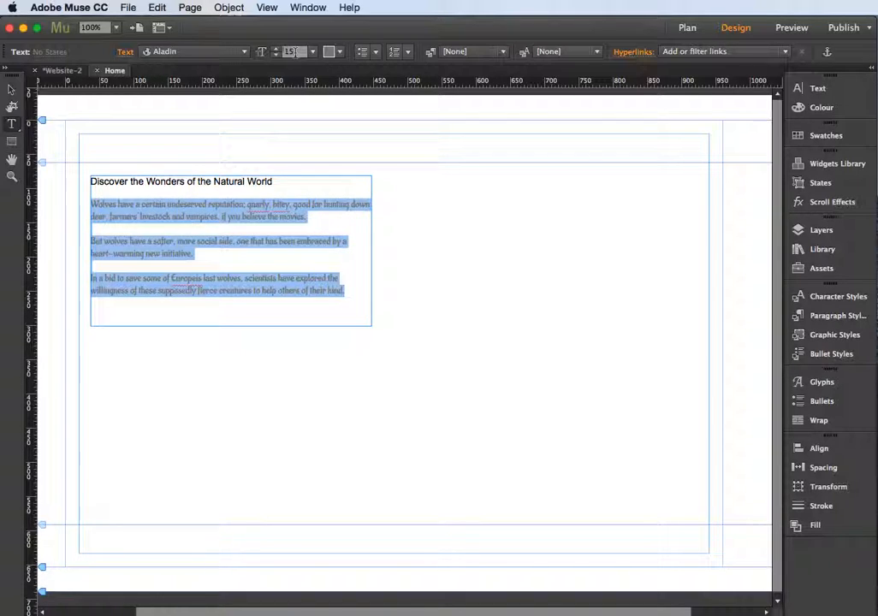
{"action": "left_click", "coordinate": [275, 49]}
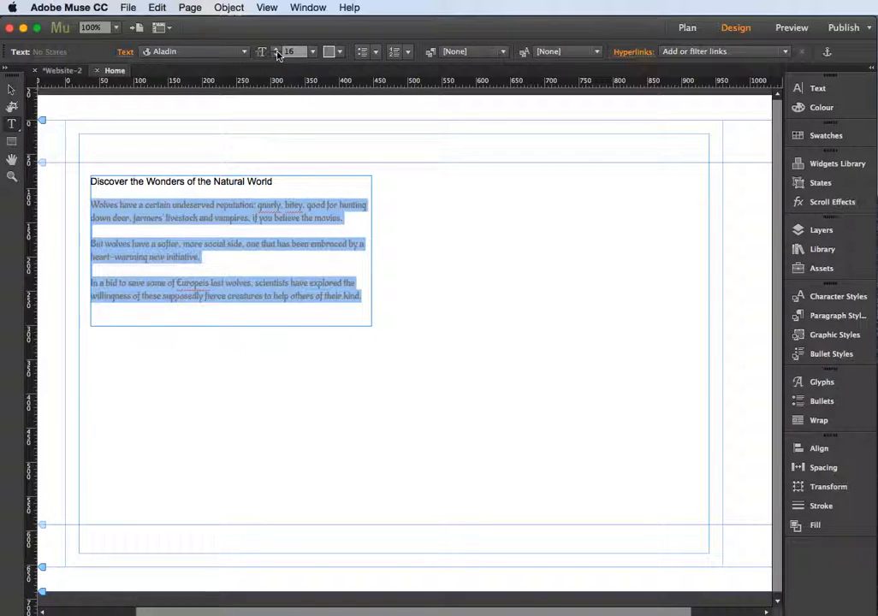
{"action": "left_click", "coordinate": [276, 50]}
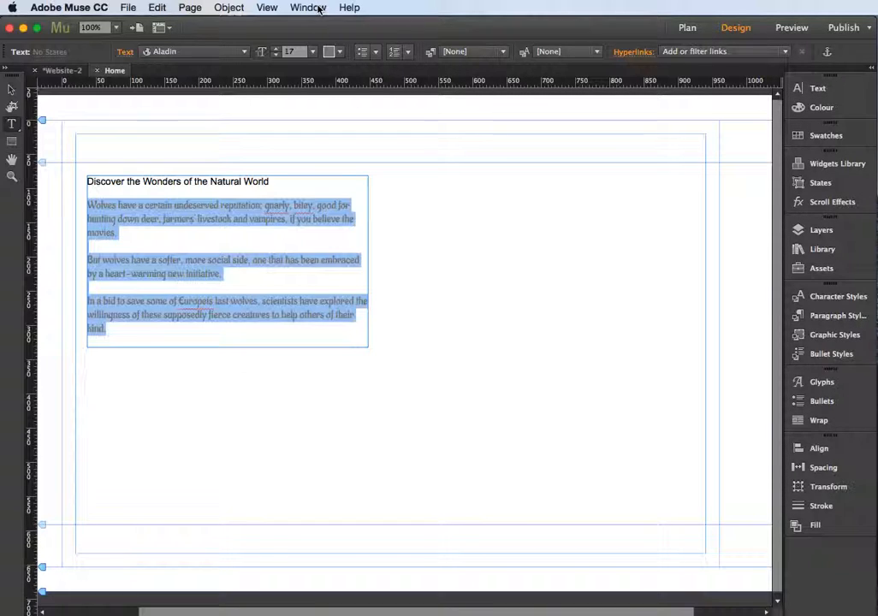
Set the letter spacing (tracking) of the selected body paragraphs to 1 and clear the selection
{"action": "left_click", "coordinate": [837, 91]}
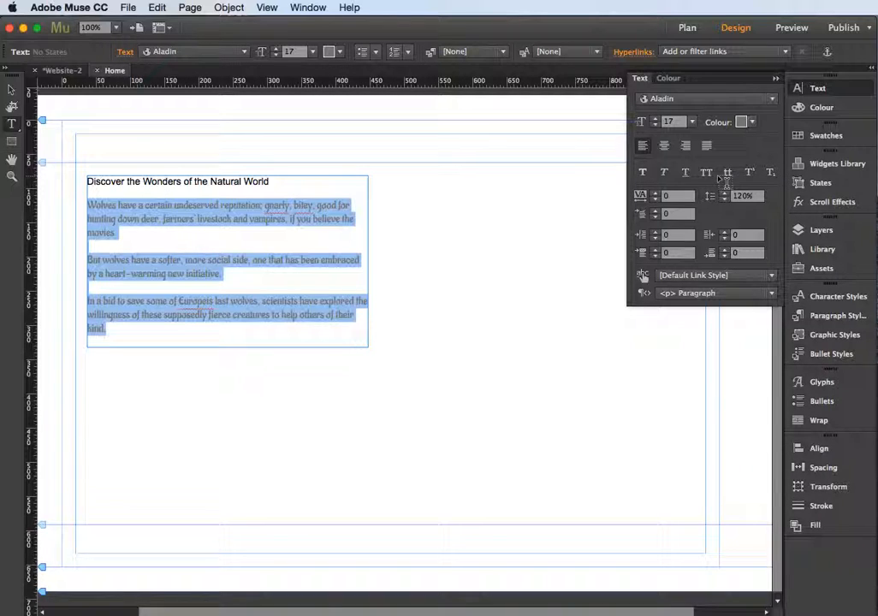
{"action": "left_click", "coordinate": [655, 194]}
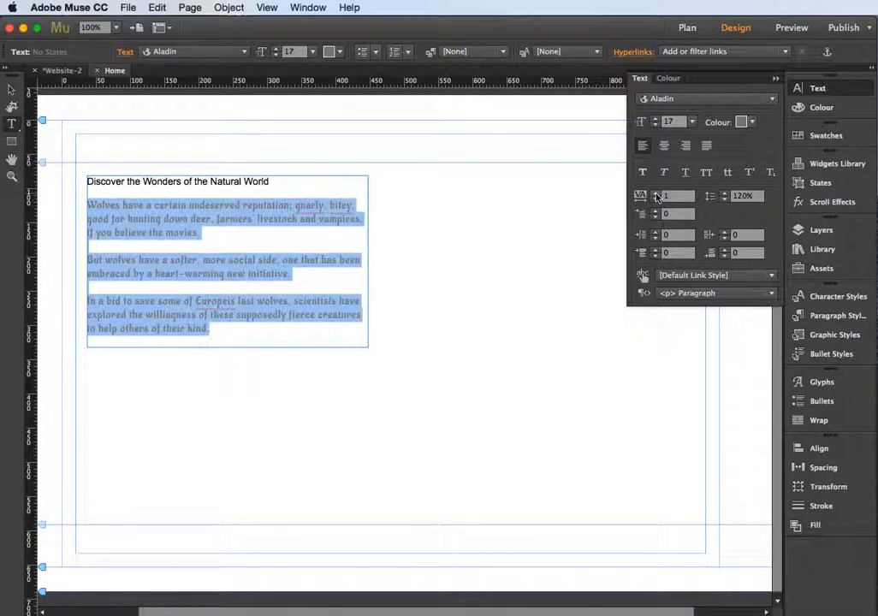
{"action": "left_click", "coordinate": [656, 194]}
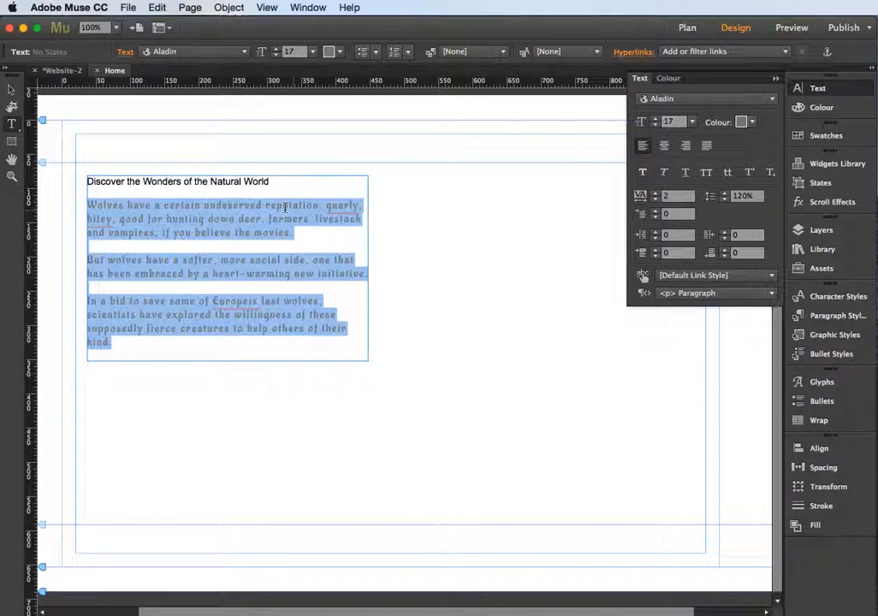
{"action": "left_click", "coordinate": [656, 198]}
{"action": "left_click", "coordinate": [655, 198]}
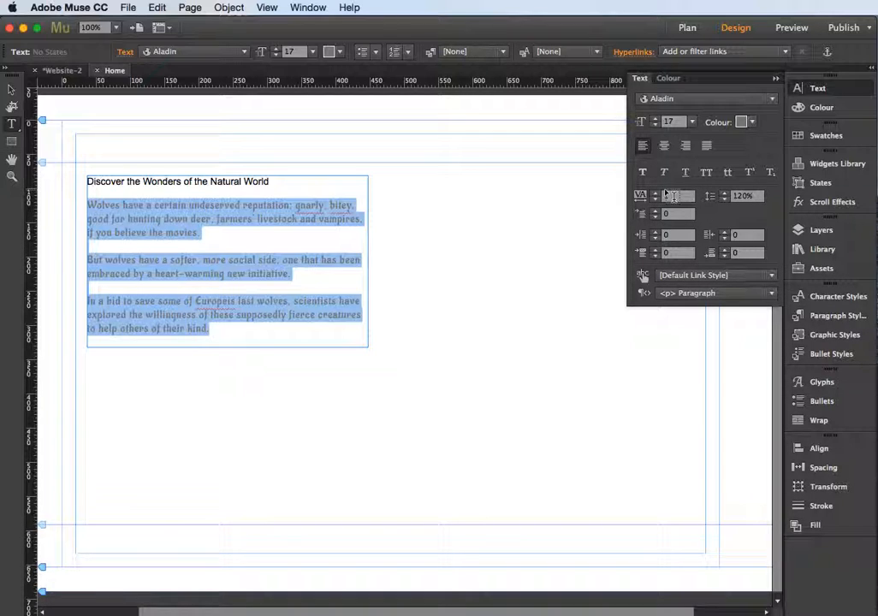
{"action": "left_click", "coordinate": [202, 243]}
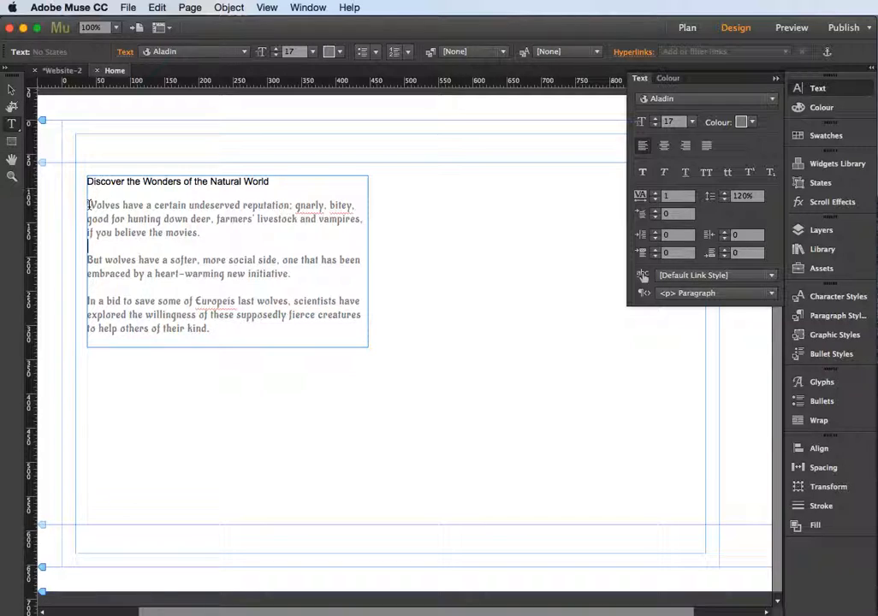
Set the space before the first body paragraph, "Wolves have a certain undeserved reputation", to 9
{"action": "left_click", "coordinate": [89, 205]}
{"action": "left_click", "coordinate": [657, 251]}
{"action": "left_click", "coordinate": [656, 250]}
{"action": "left_click", "coordinate": [657, 250]}
{"action": "left_click", "coordinate": [657, 251]}
{"action": "left_click", "coordinate": [656, 251]}
{"action": "left_click", "coordinate": [657, 251]}
{"action": "left_click", "coordinate": [656, 251]}
{"action": "left_click", "coordinate": [656, 252]}
{"action": "left_click", "coordinate": [656, 252]}
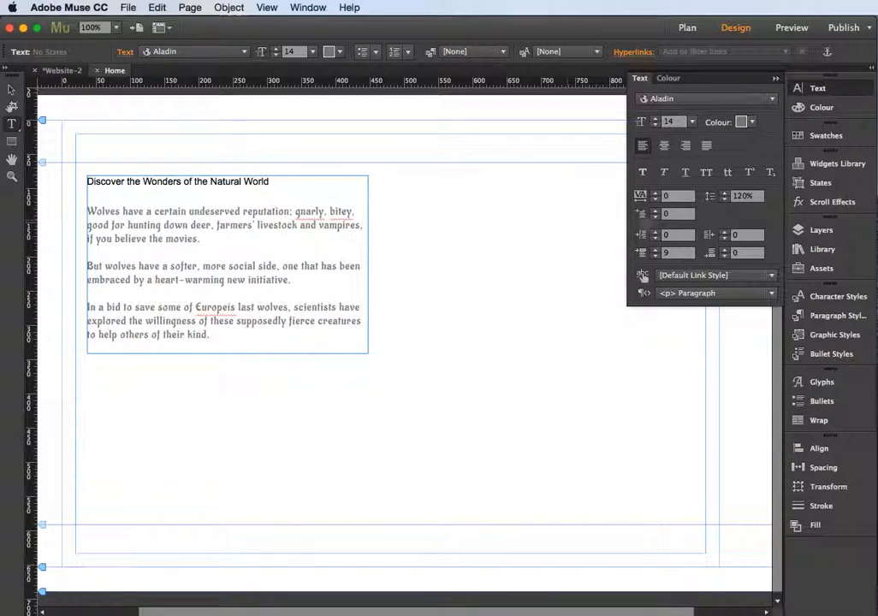
Try a first-line indent of 18 on the first body paragraph and return it to 0
{"action": "left_click", "coordinate": [656, 210]}
{"action": "left_click", "coordinate": [655, 211]}
{"action": "left_click", "coordinate": [655, 210]}
{"action": "left_click", "coordinate": [656, 211]}
{"action": "left_click", "coordinate": [656, 211]}
{"action": "left_click", "coordinate": [656, 211]}
{"action": "left_click", "coordinate": [657, 212]}
{"action": "left_click", "coordinate": [657, 211]}
{"action": "left_click", "coordinate": [657, 211]}
{"action": "left_click", "coordinate": [657, 211]}
{"action": "left_click", "coordinate": [657, 211]}
{"action": "left_click", "coordinate": [656, 212]}
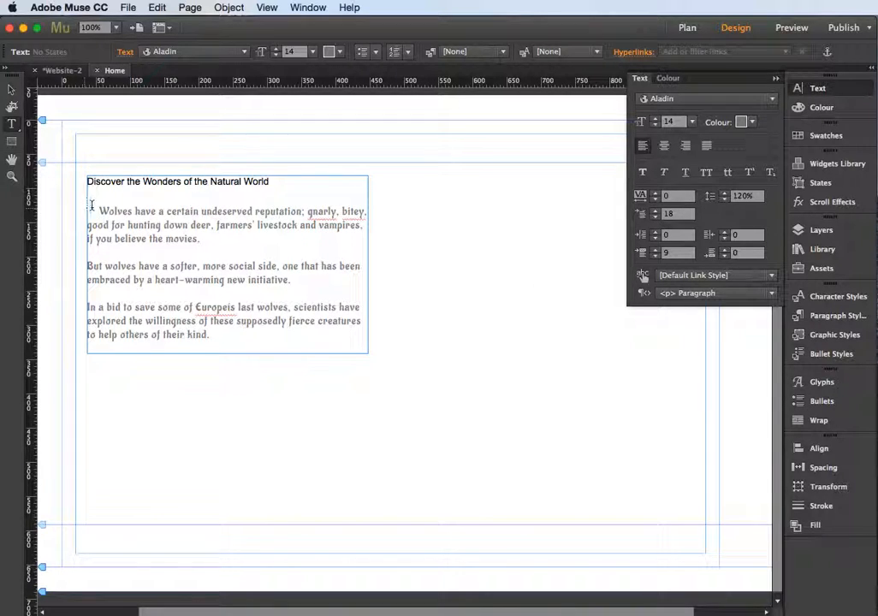
{"action": "left_click", "coordinate": [656, 216]}
{"action": "left_click", "coordinate": [655, 216]}
{"action": "left_click", "coordinate": [655, 216]}
{"action": "left_click", "coordinate": [657, 217]}
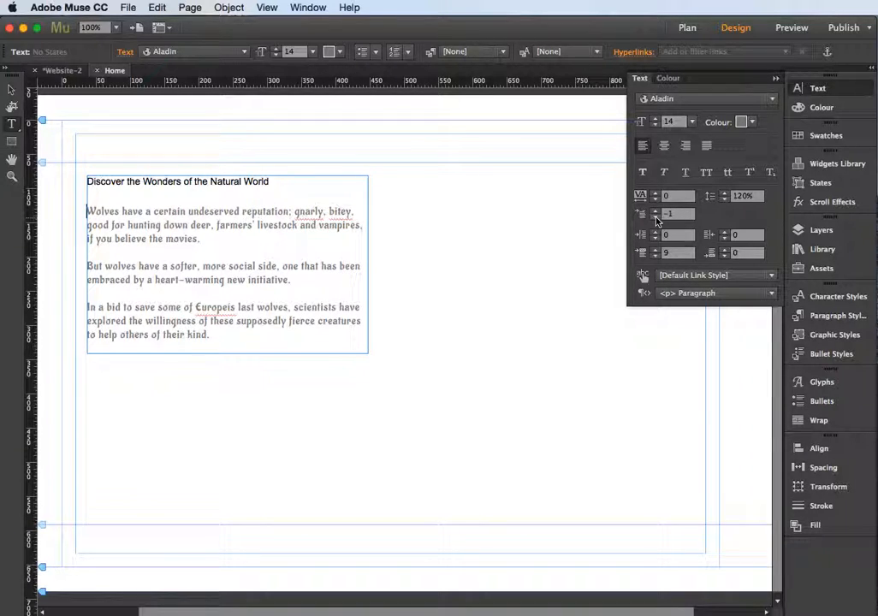
{"action": "left_click", "coordinate": [656, 211]}
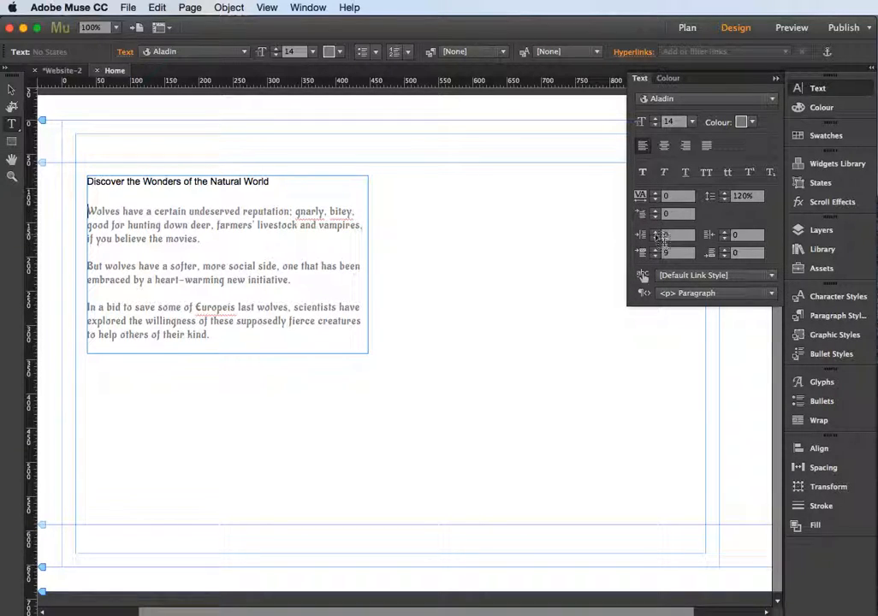
Try a left margin of 11 on the first body paragraph and return it to 0
{"action": "left_click", "coordinate": [656, 233]}
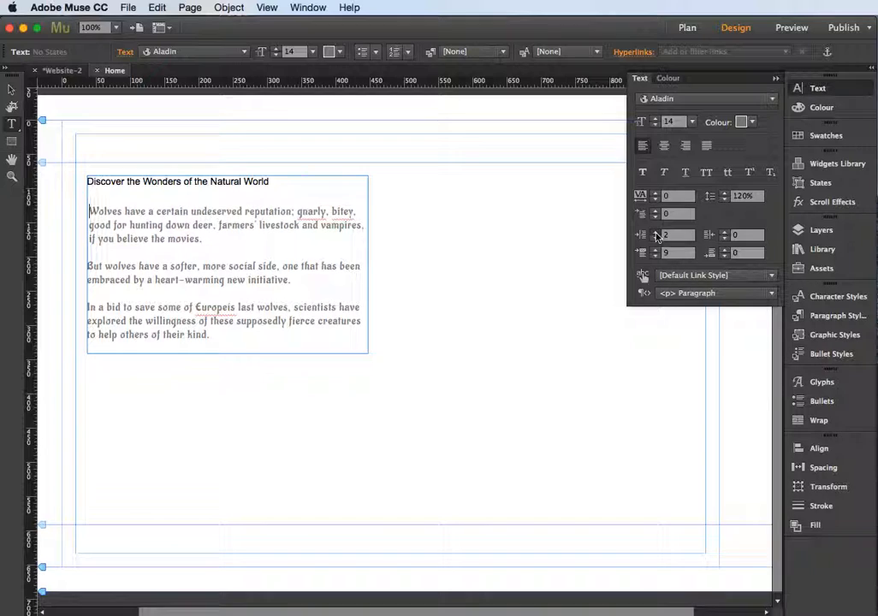
{"action": "left_click", "coordinate": [657, 233]}
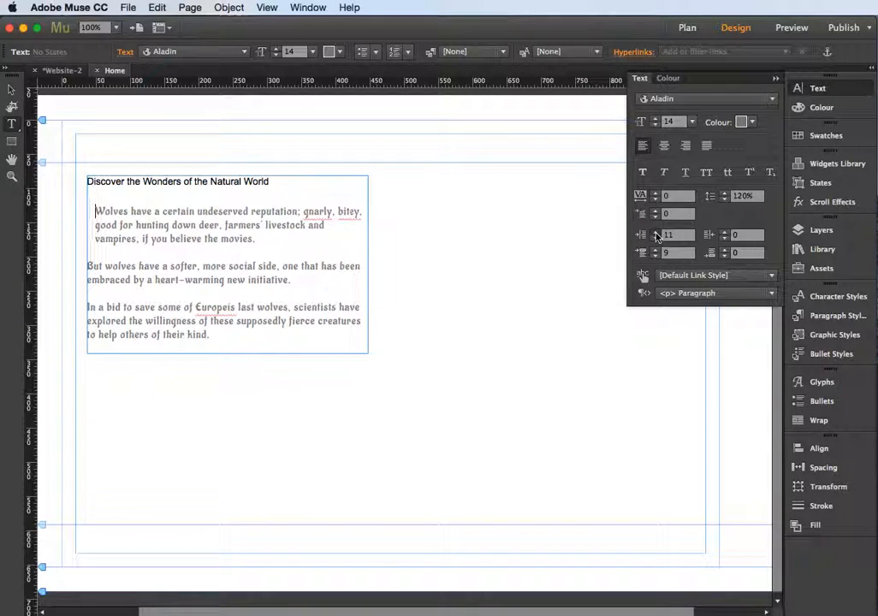
{"action": "left_click", "coordinate": [657, 239]}
{"action": "left_click", "coordinate": [656, 239]}
{"action": "left_click", "coordinate": [656, 239]}
{"action": "left_click", "coordinate": [656, 239]}
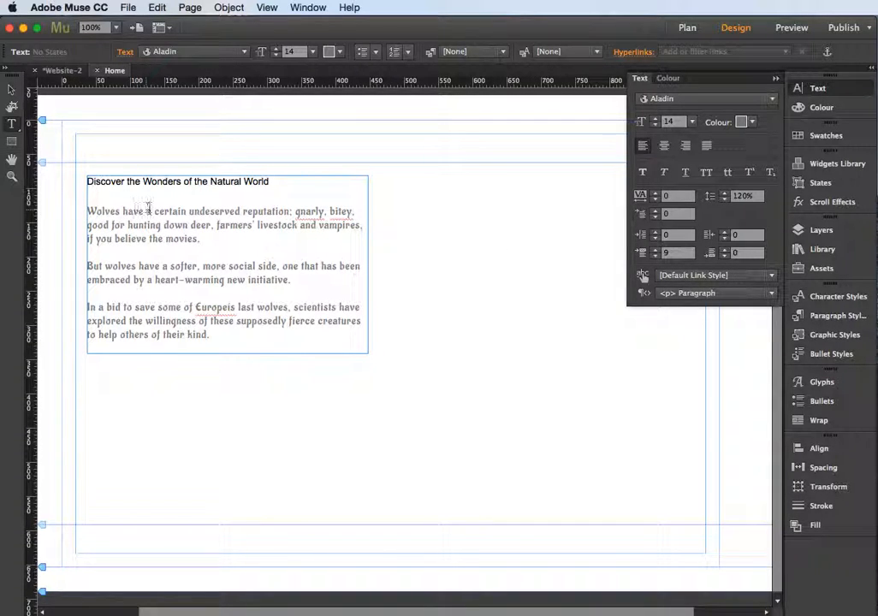
Raise the leading of the three body paragraphs to 124% and enlarge their text frame in width and height
{"action": "left_click_drag", "start_coordinate": [210, 334], "coordinate": [59, 208]}
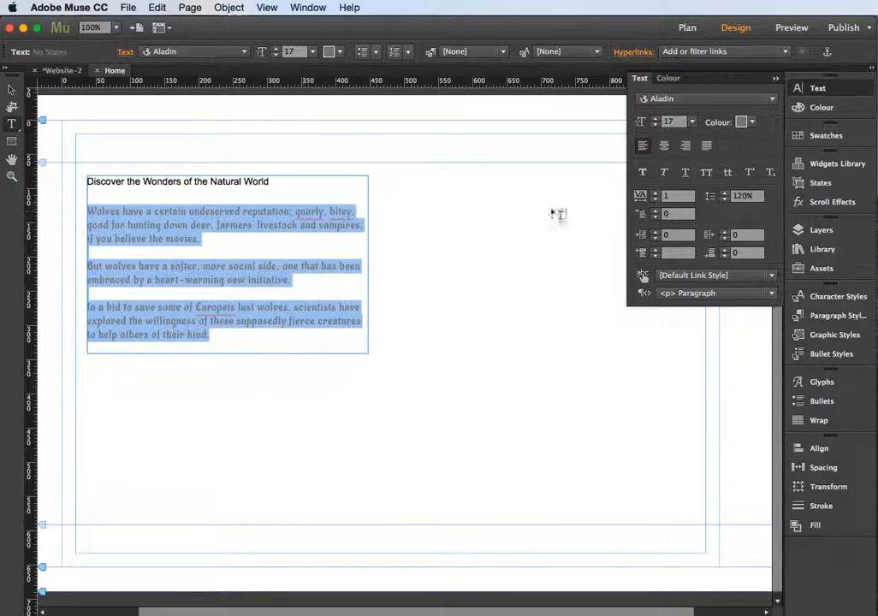
{"action": "left_click", "coordinate": [725, 194]}
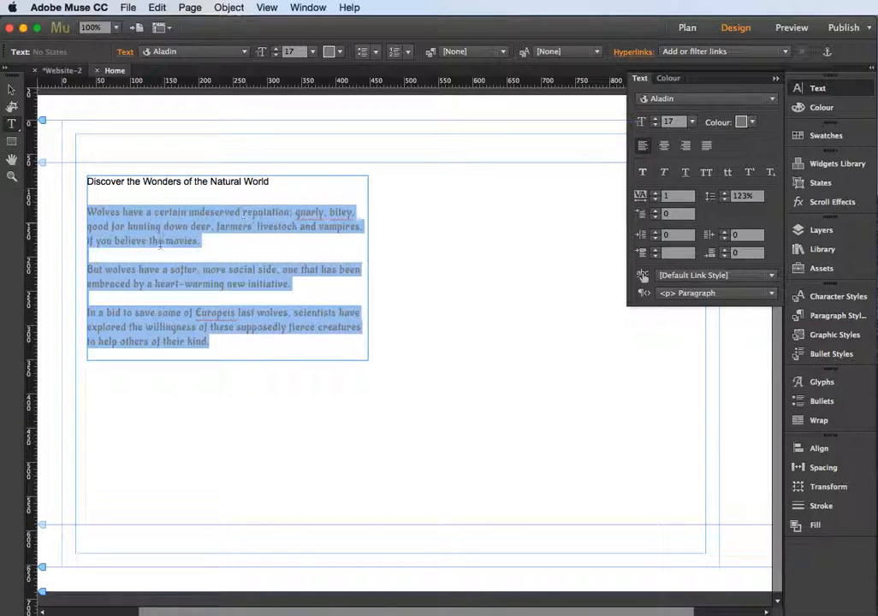
{"action": "left_click", "coordinate": [725, 194]}
{"action": "left_click", "coordinate": [11, 89]}
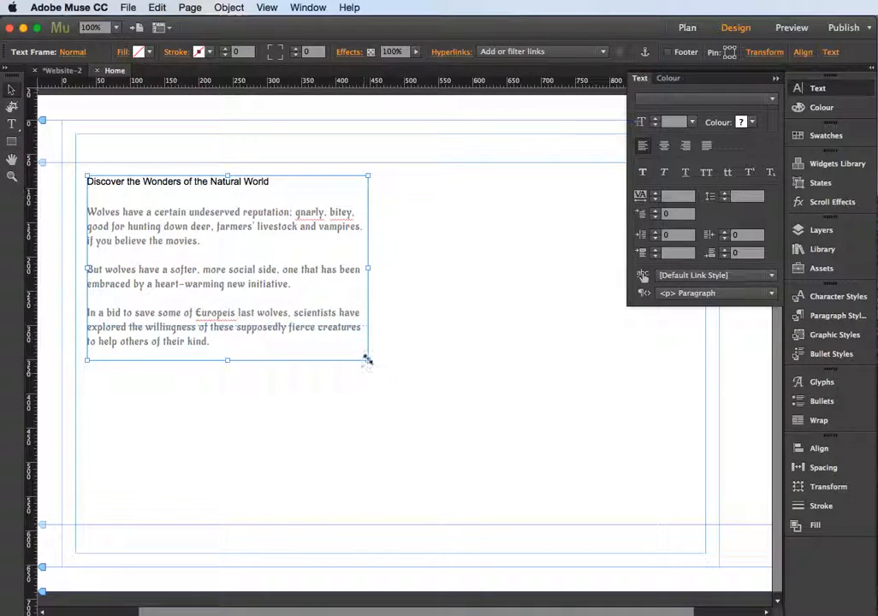
{"action": "left_click_drag", "start_coordinate": [367, 360], "coordinate": [382, 420]}
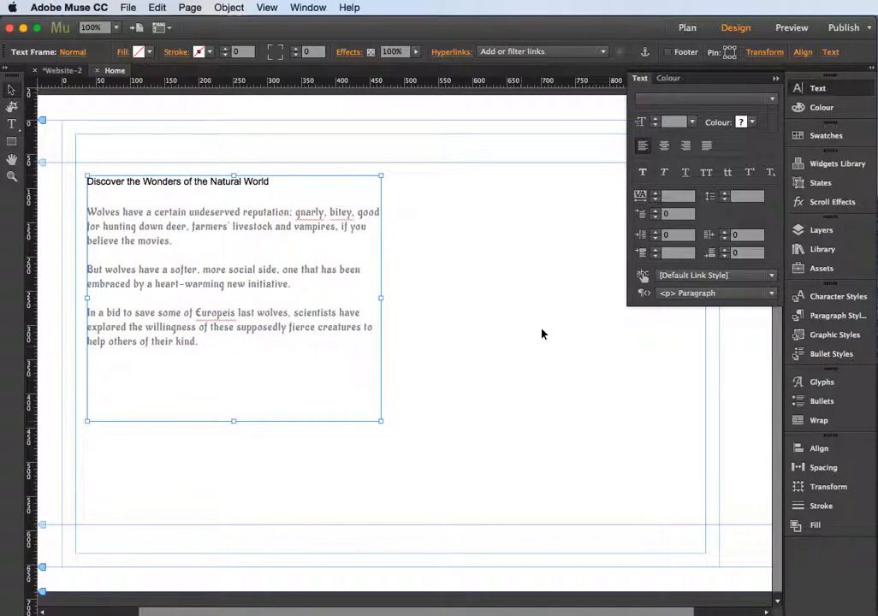
Reselect the three body paragraphs under the "Discover the Wonders of the Natural World" heading and set their leading to 126%
{"action": "left_click", "coordinate": [12, 123]}
{"action": "left_click_drag", "start_coordinate": [204, 345], "coordinate": [86, 212]}
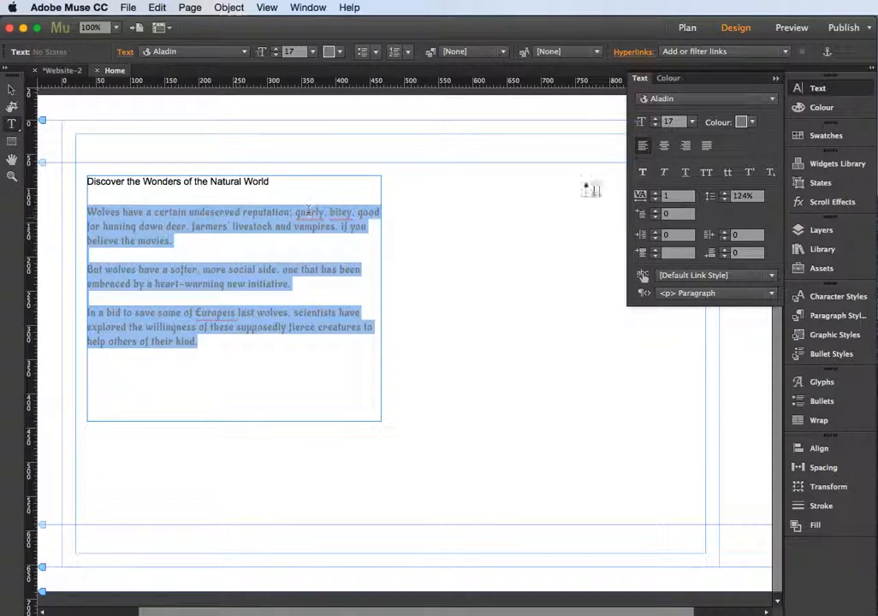
{"action": "left_click", "coordinate": [724, 193]}
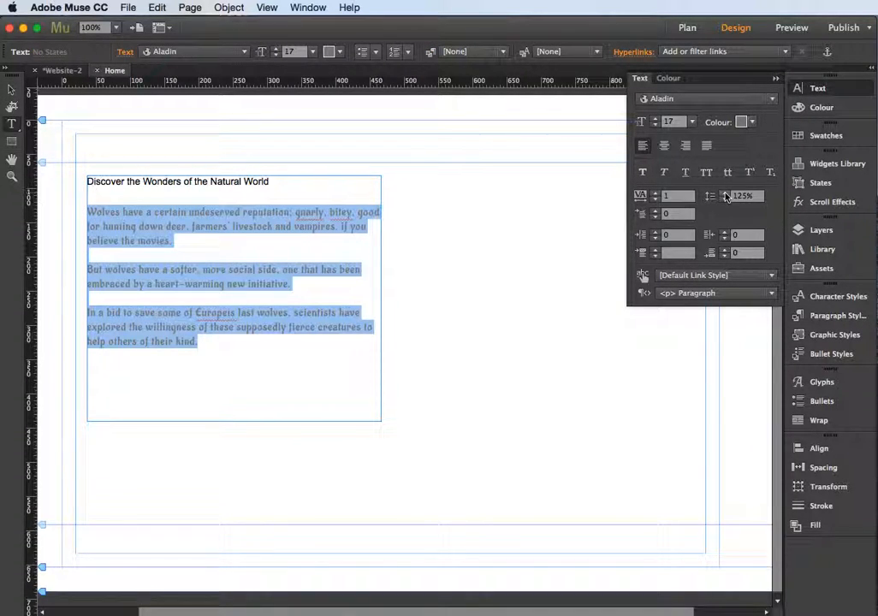
{"action": "left_click", "coordinate": [724, 195]}
Draw a second text frame to the lower right of the first and paste the copied "Persecuted" article section into it
{"action": "left_click_drag", "start_coordinate": [411, 308], "coordinate": [688, 488]}
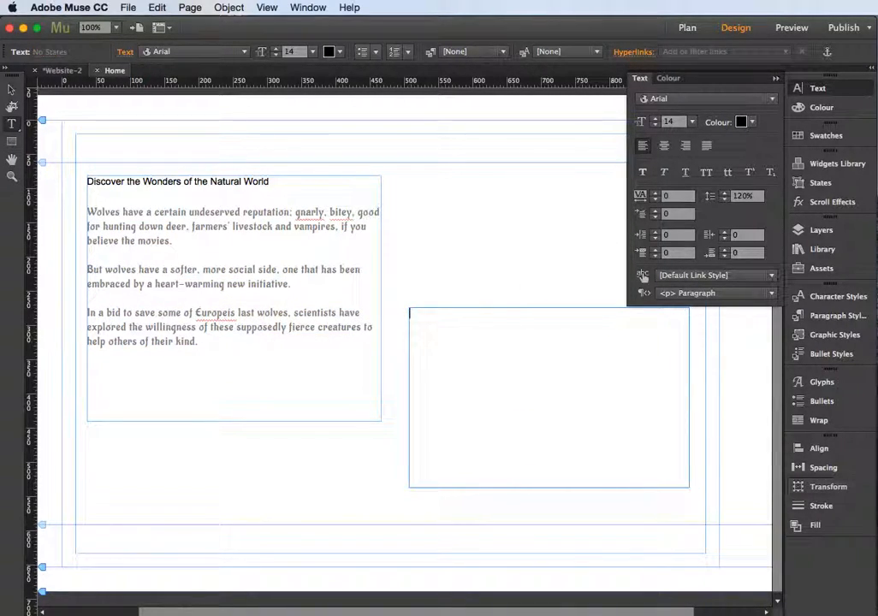
{"action": "key", "text": "super+Tab"}
{"action": "key", "text": "super+v"}
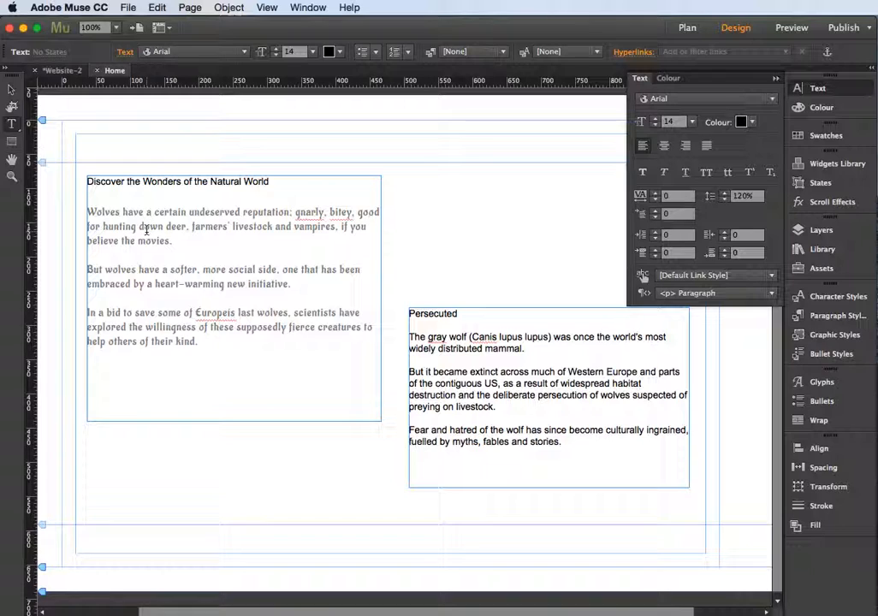
Create a paragraph style named "body text" from the formatted wolf paragraphs in the first frame and apply it to them
{"action": "left_click_drag", "start_coordinate": [197, 341], "coordinate": [88, 207]}
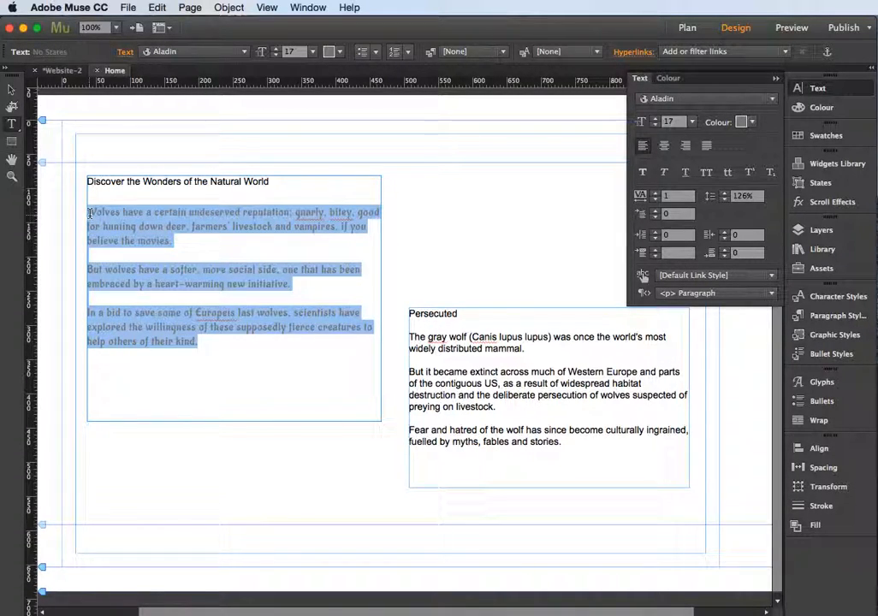
{"action": "left_click", "coordinate": [775, 79]}
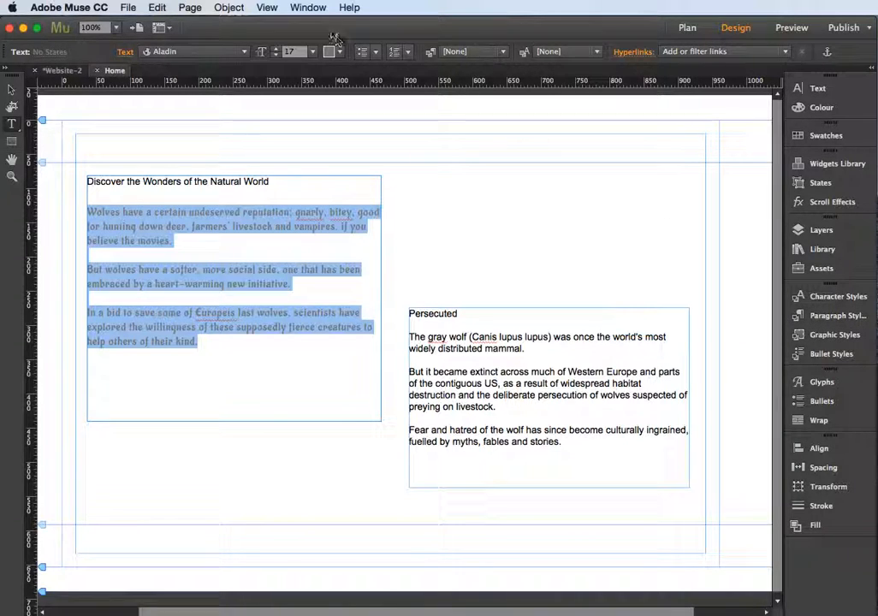
{"action": "left_click", "coordinate": [836, 317]}
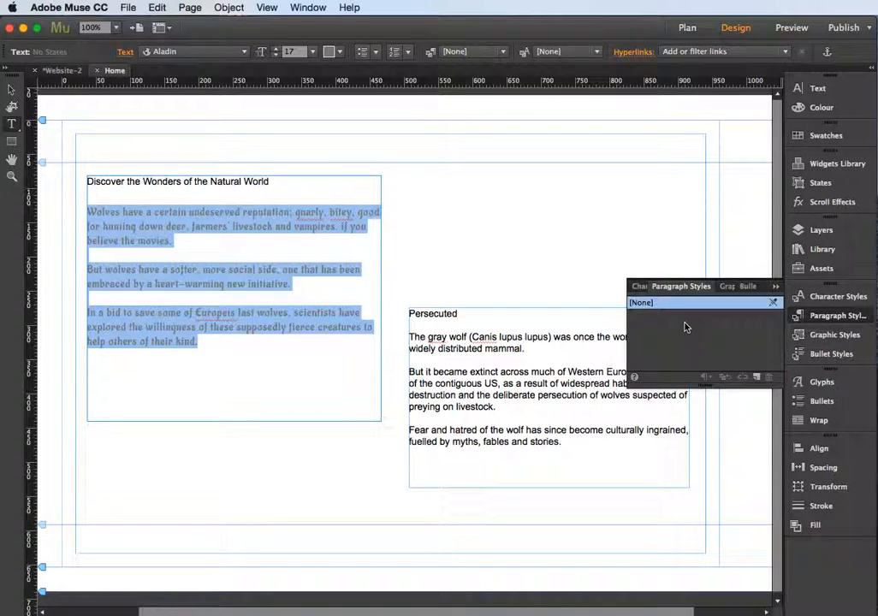
{"action": "left_click", "coordinate": [756, 378]}
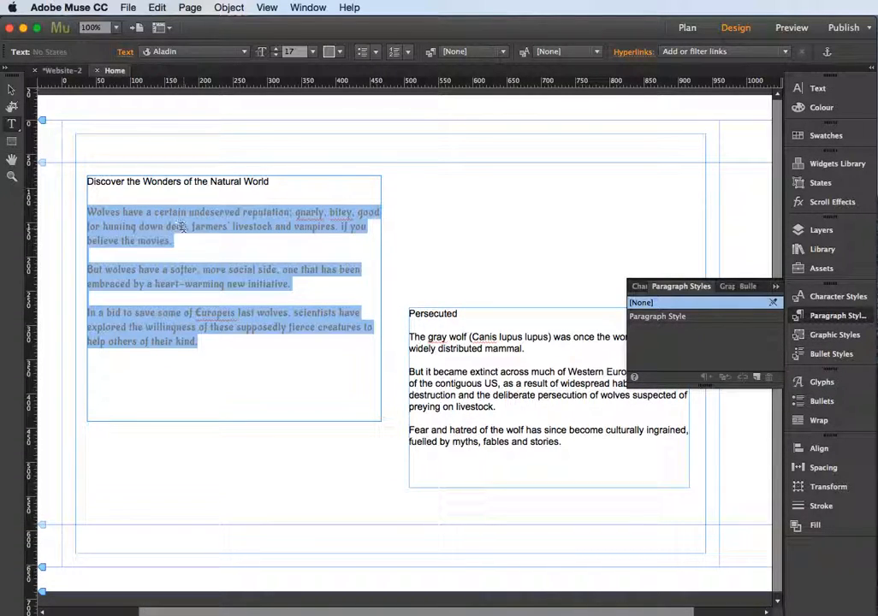
{"action": "double_click", "coordinate": [660, 316]}
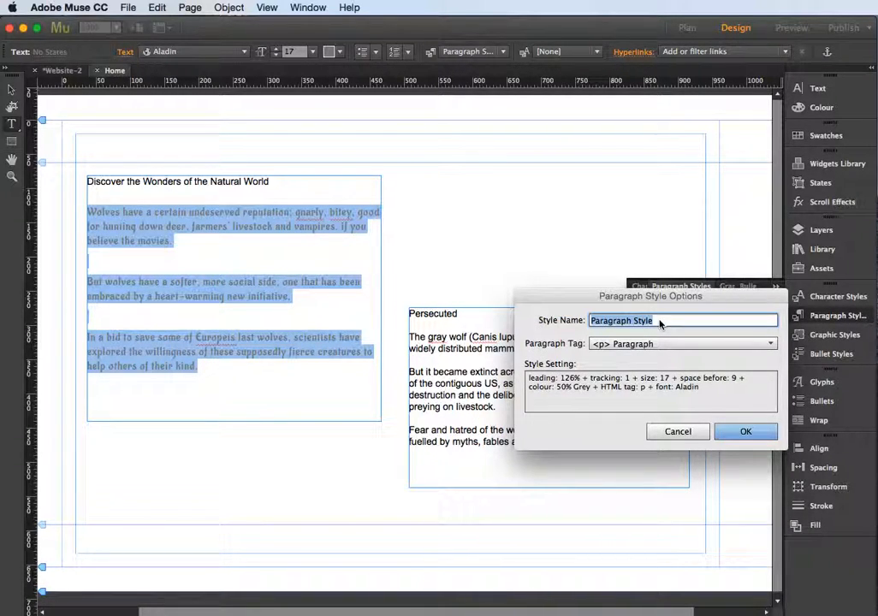
{"action": "type", "text": "body text"}
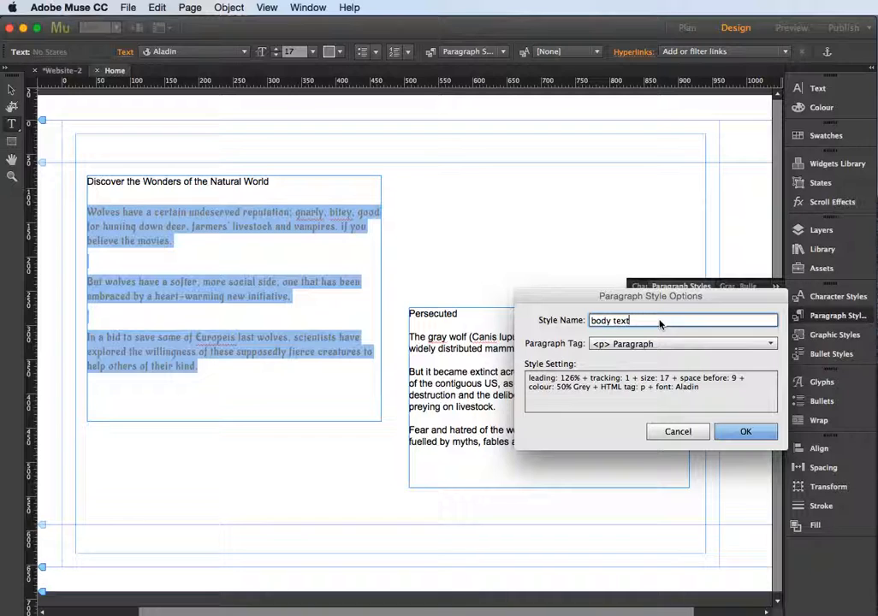
{"action": "left_click", "coordinate": [744, 432]}
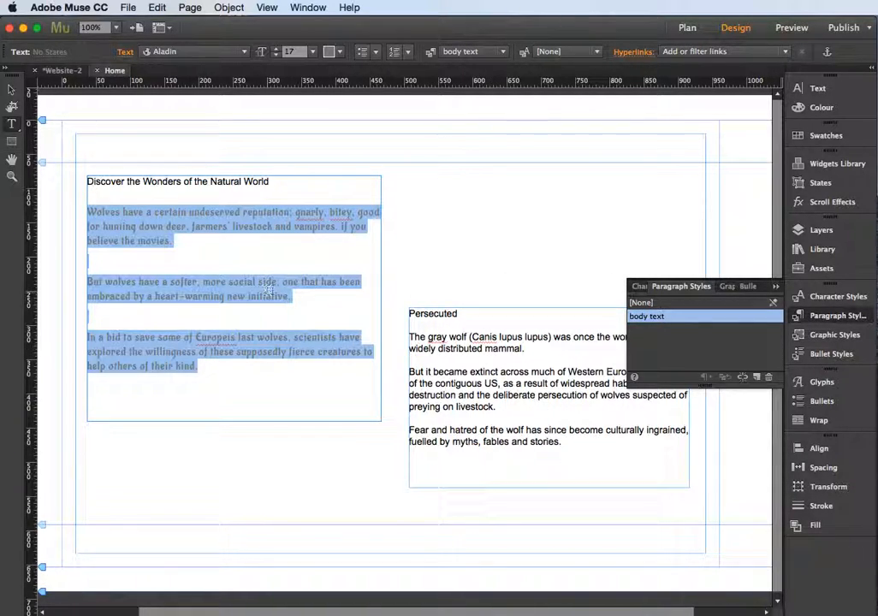
Apply the "body text" paragraph style to the paragraphs below the "Persecuted" heading and check the style assigned to the first one
{"action": "left_click", "coordinate": [11, 90]}
{"action": "left_click", "coordinate": [529, 463]}
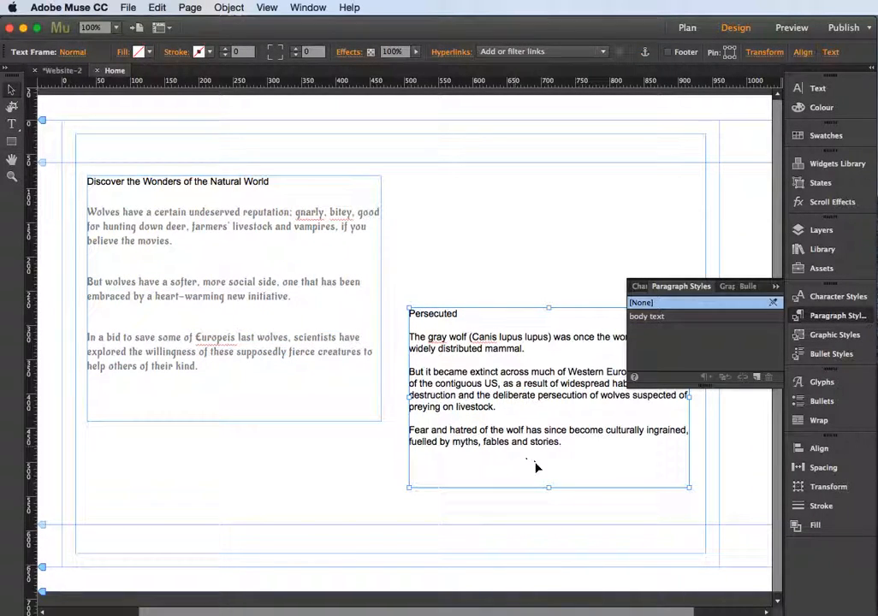
{"action": "left_click", "coordinate": [11, 123]}
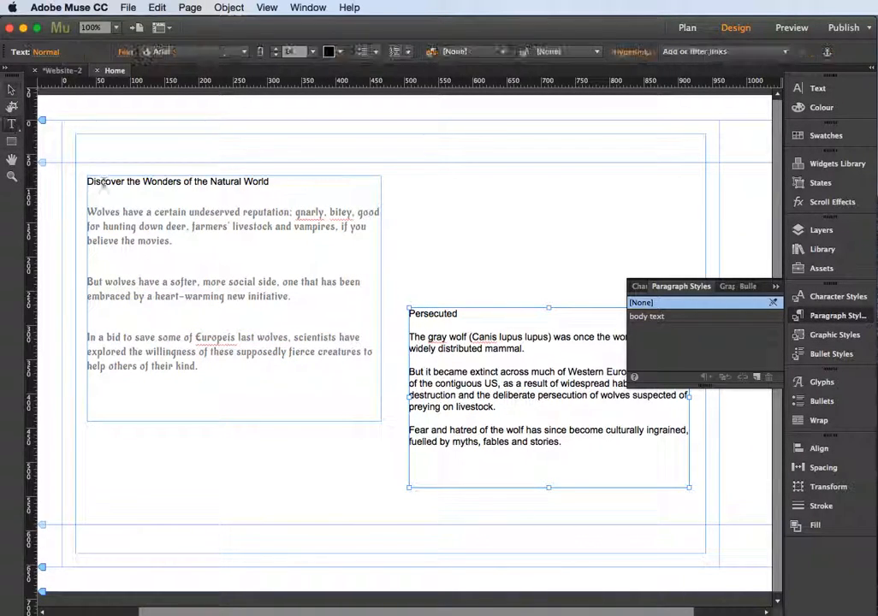
{"action": "left_click_drag", "start_coordinate": [576, 439], "coordinate": [402, 346]}
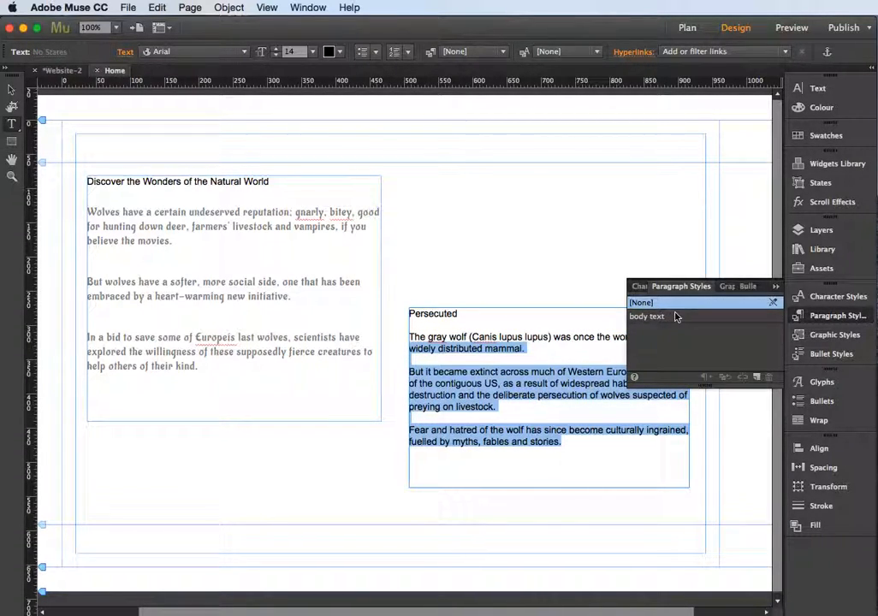
{"action": "mouse_move", "coordinate": [673, 318]}
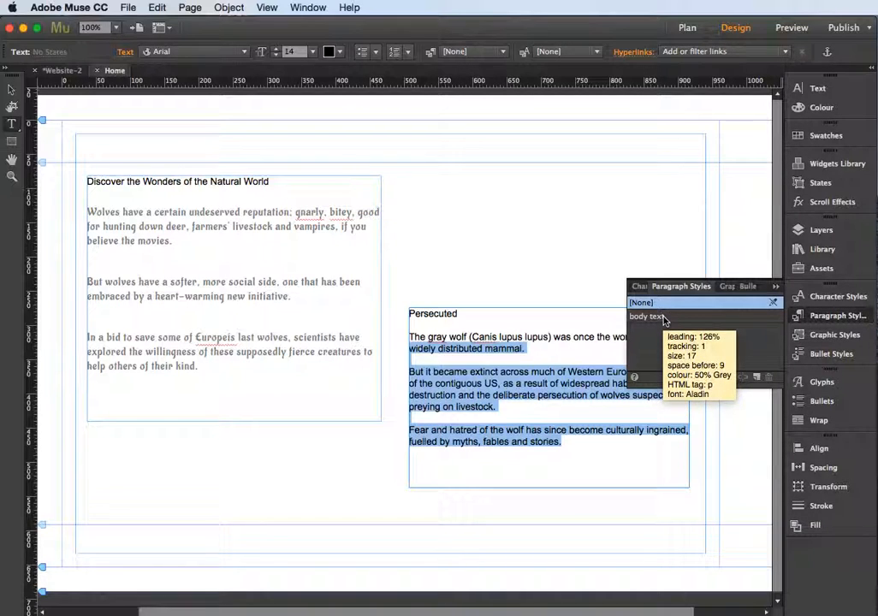
{"action": "left_click", "coordinate": [664, 318]}
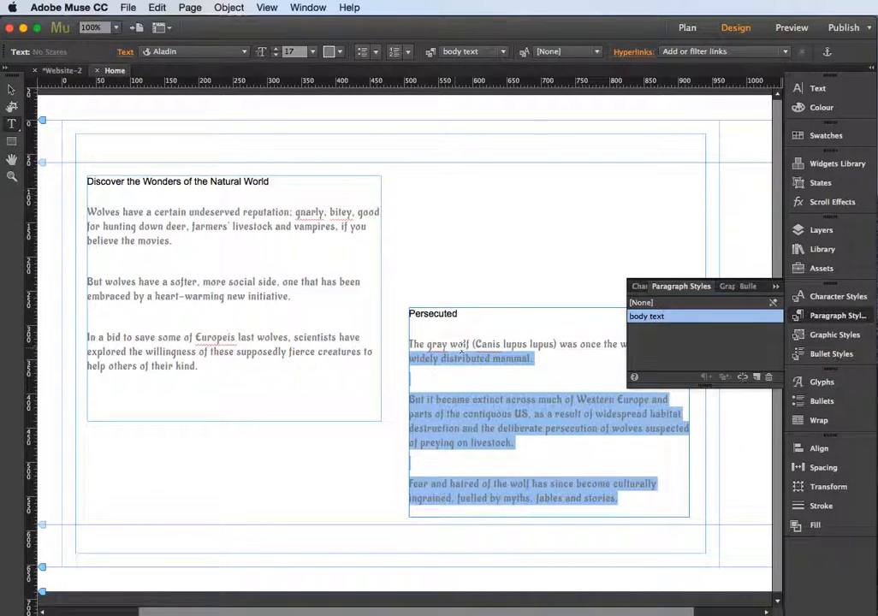
{"action": "left_click", "coordinate": [498, 345]}
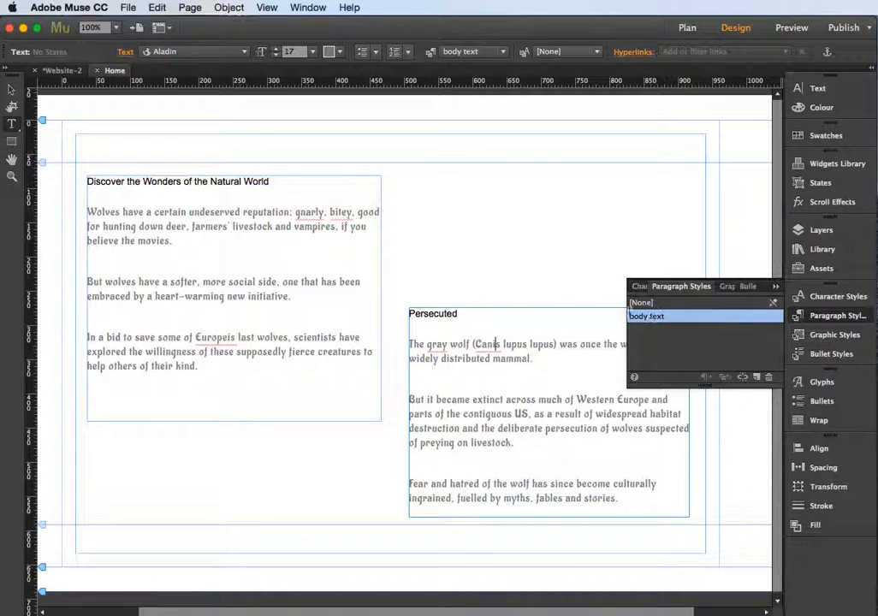
{"action": "mouse_move", "coordinate": [647, 319]}
{"action": "left_click", "coordinate": [496, 344]}
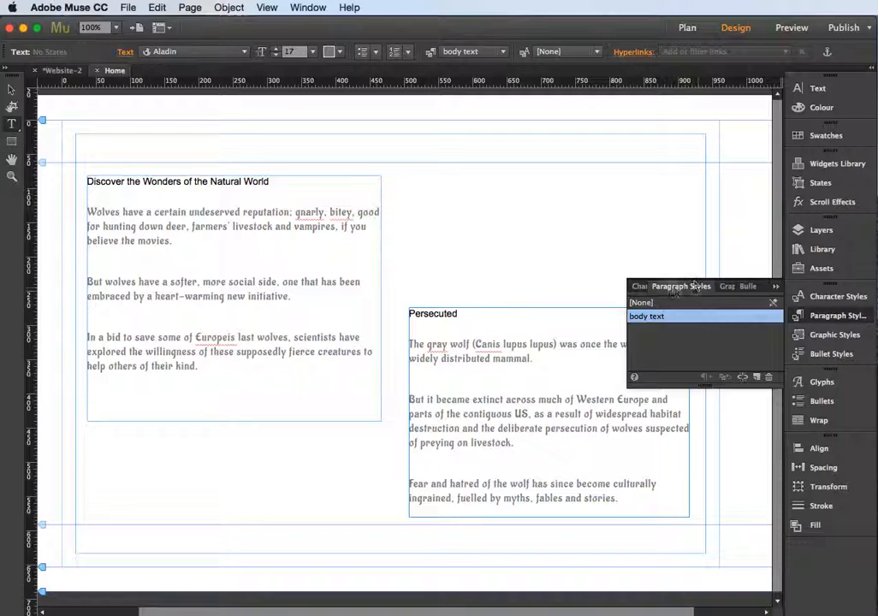